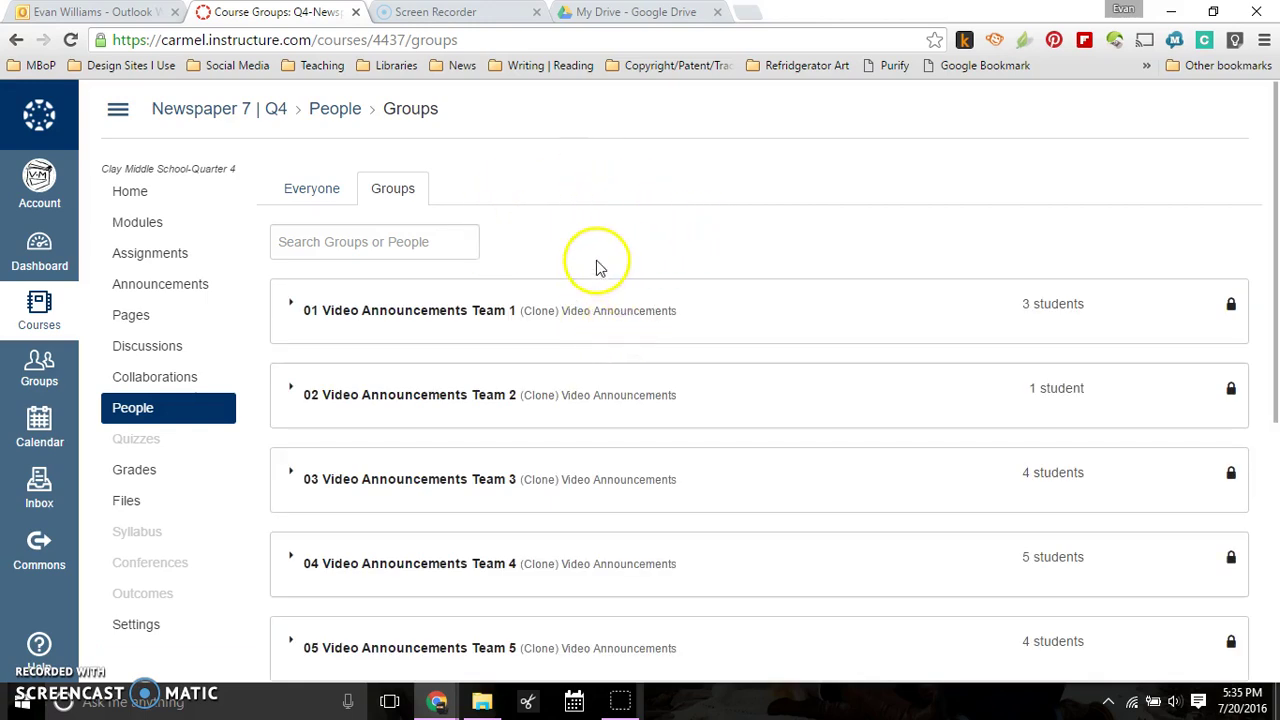
Look through the course's Video Announcements and Photography Scavenger Hunt groups, checking the members of 01 Video Announcements Team 1.
scroll(605, 285, down, 5)
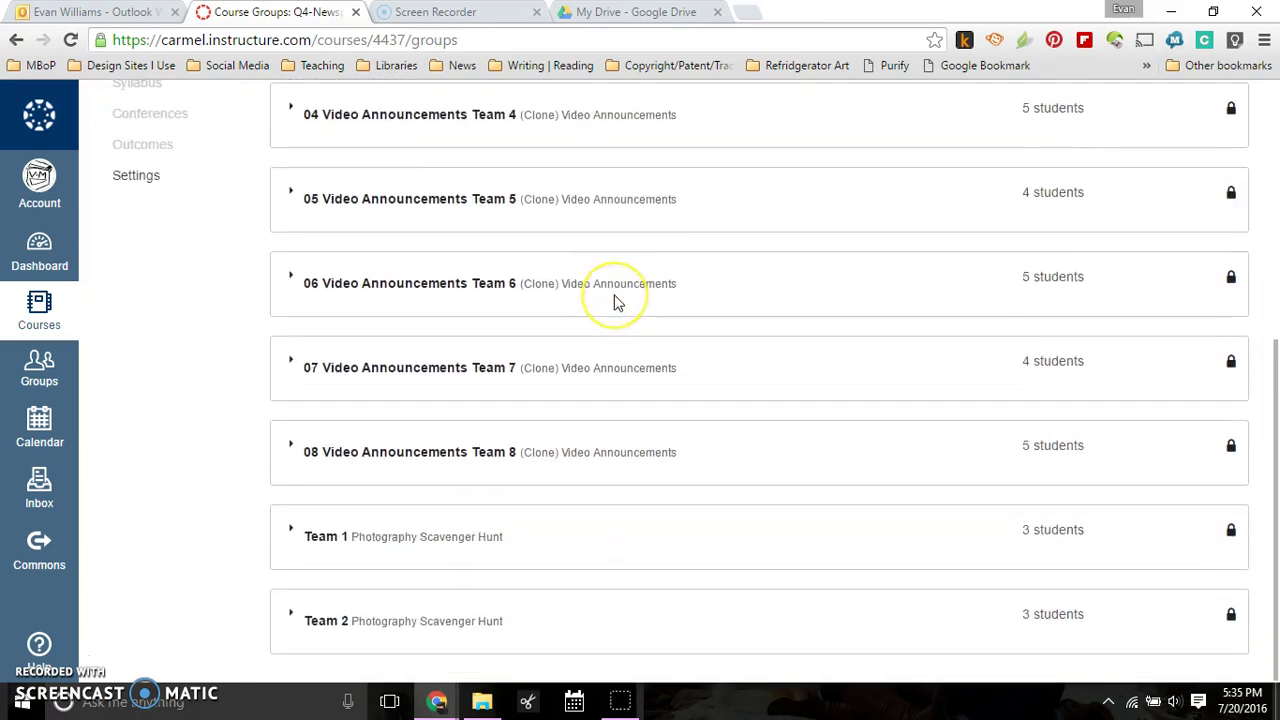
scroll(605, 320, up, 5)
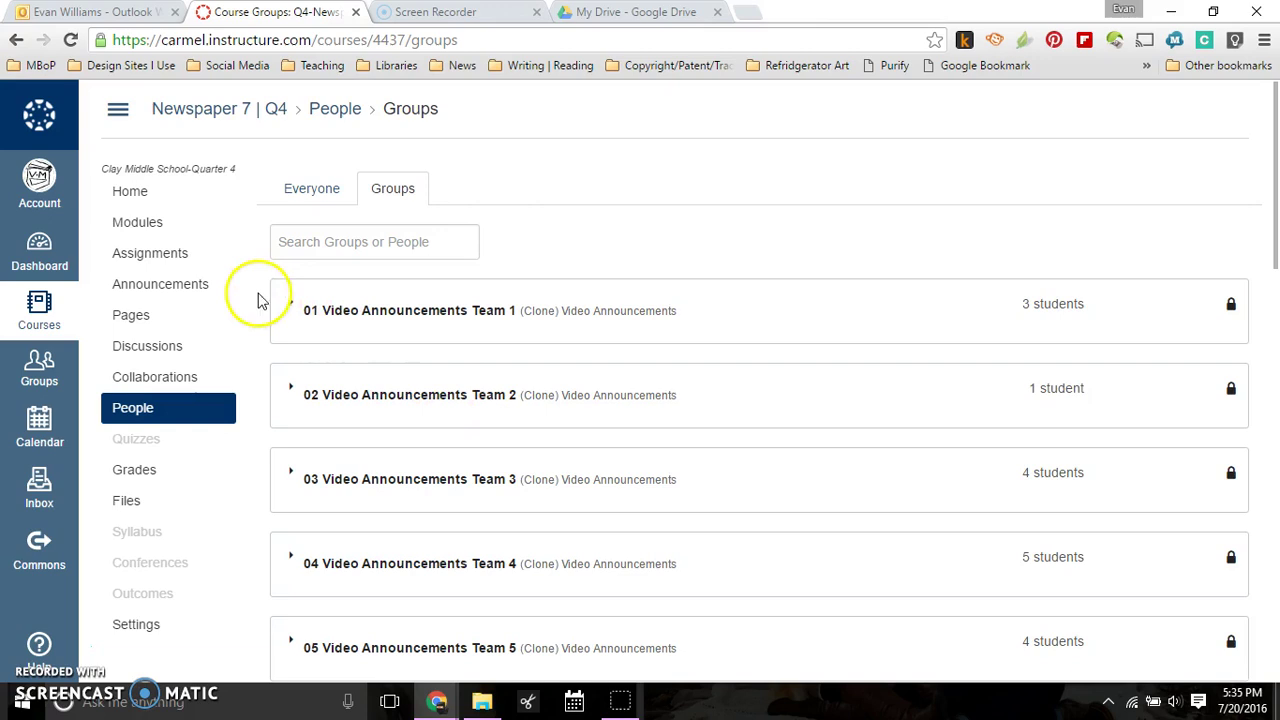
click(290, 309)
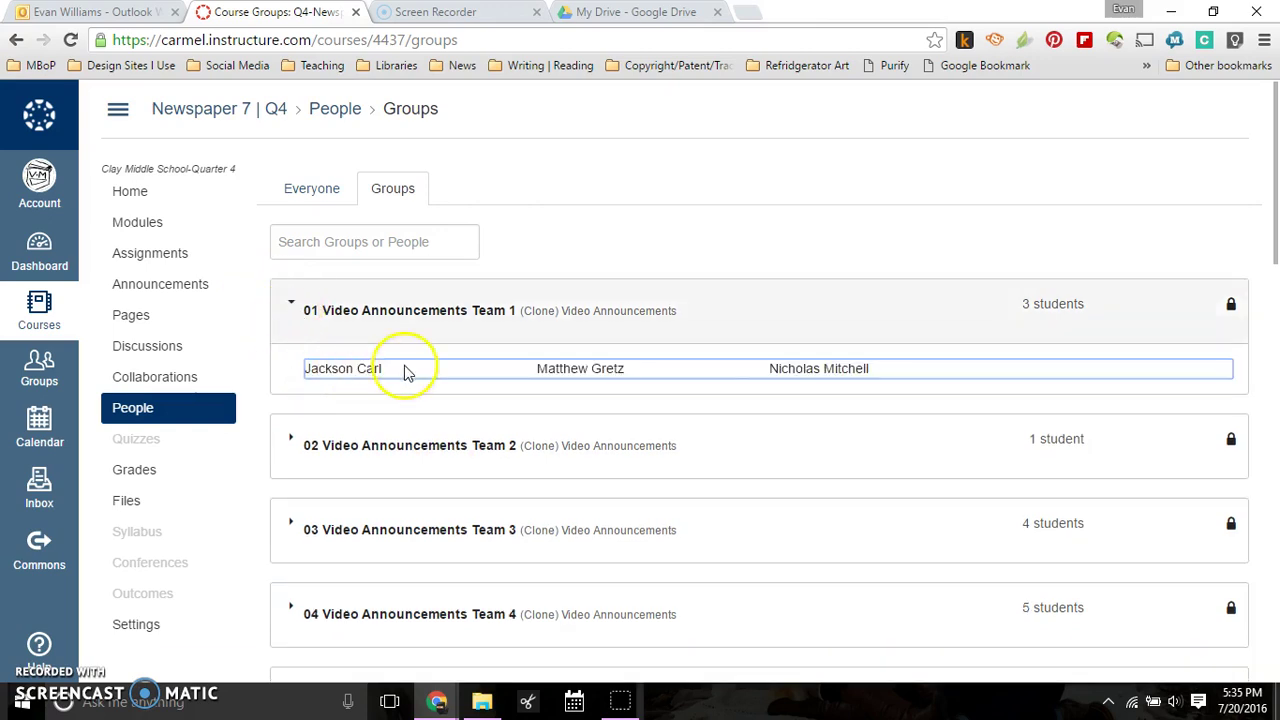
click(292, 305)
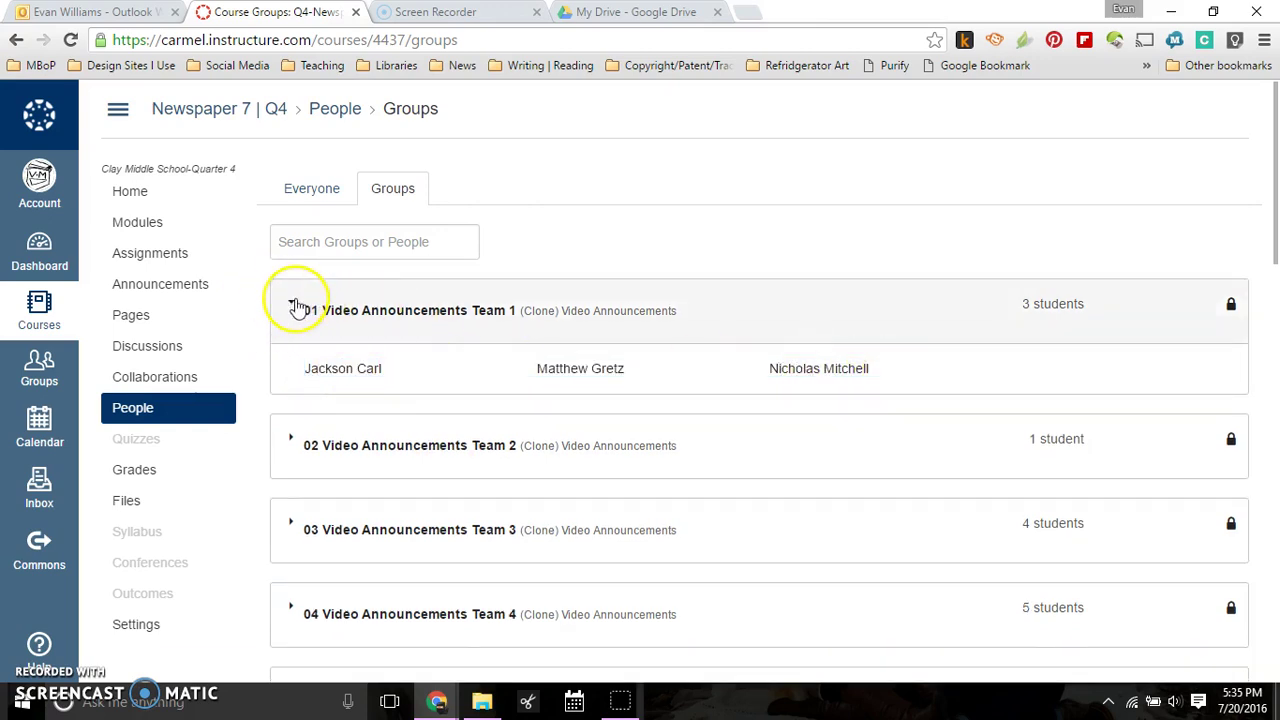
scroll(409, 400, down, 5)
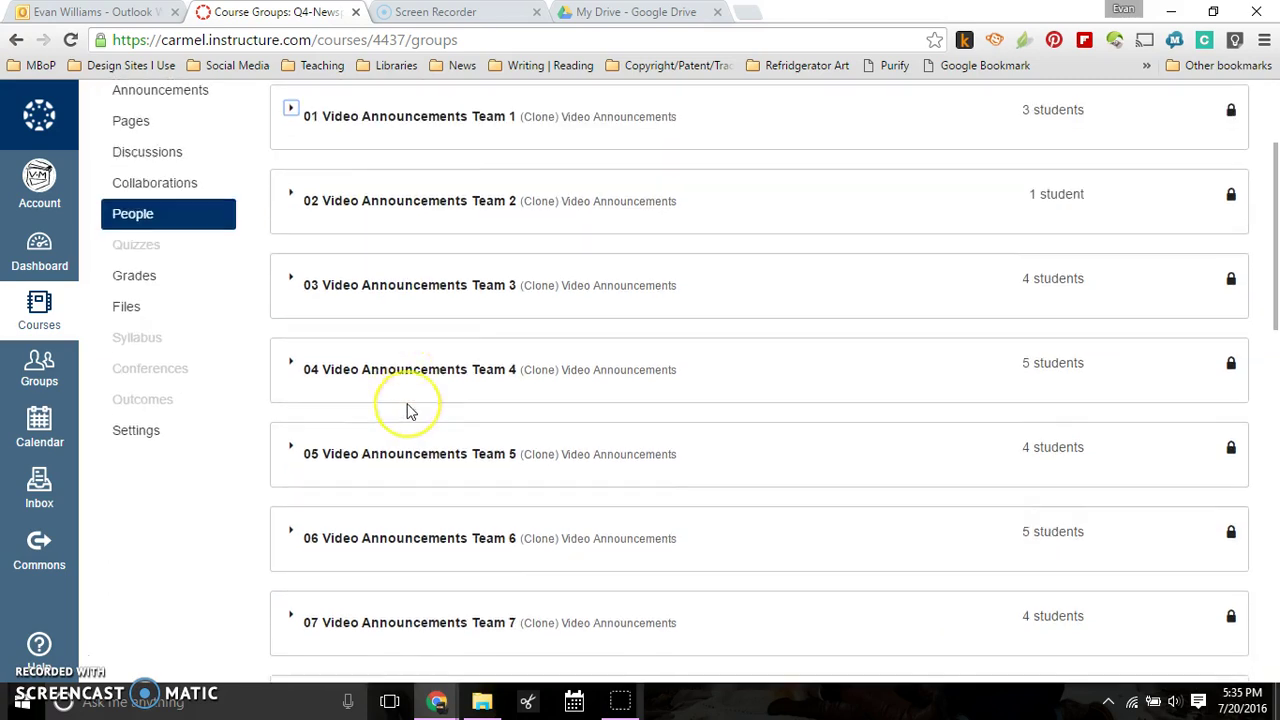
scroll(409, 409, up, 4)
scroll(409, 410, up, 1)
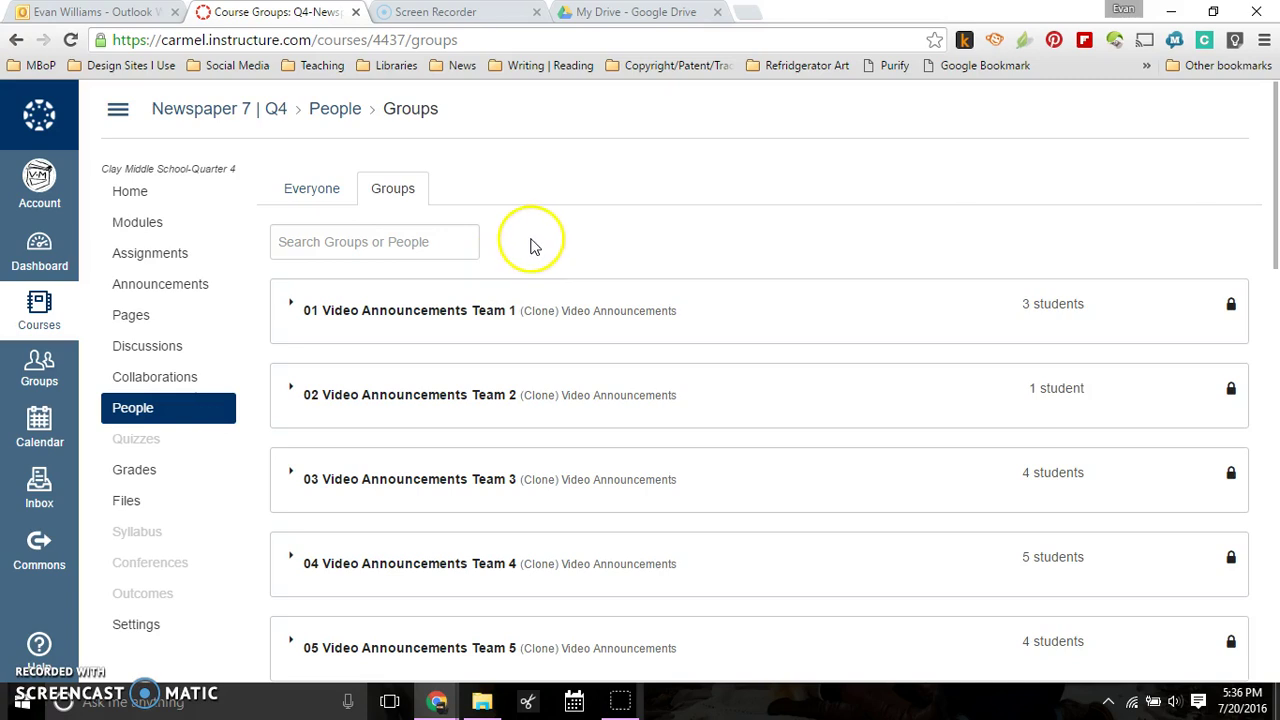
scroll(363, 391, down, 5)
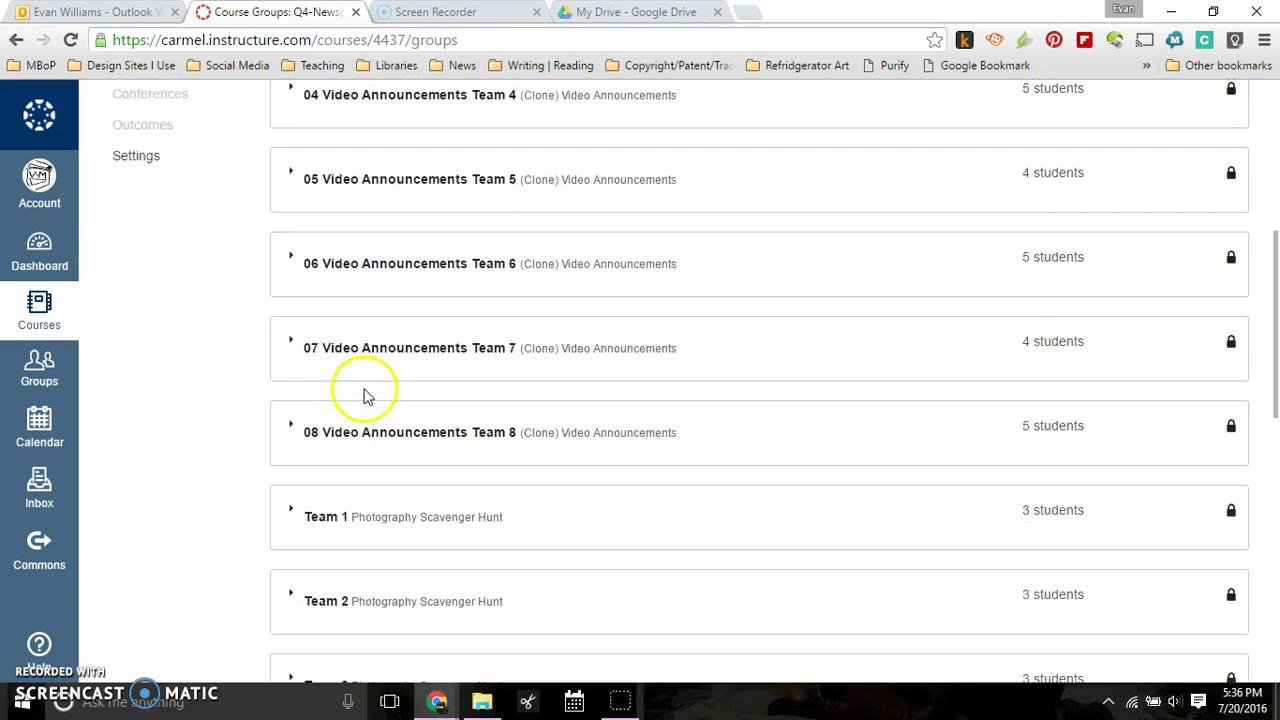
scroll(368, 393, up, 4)
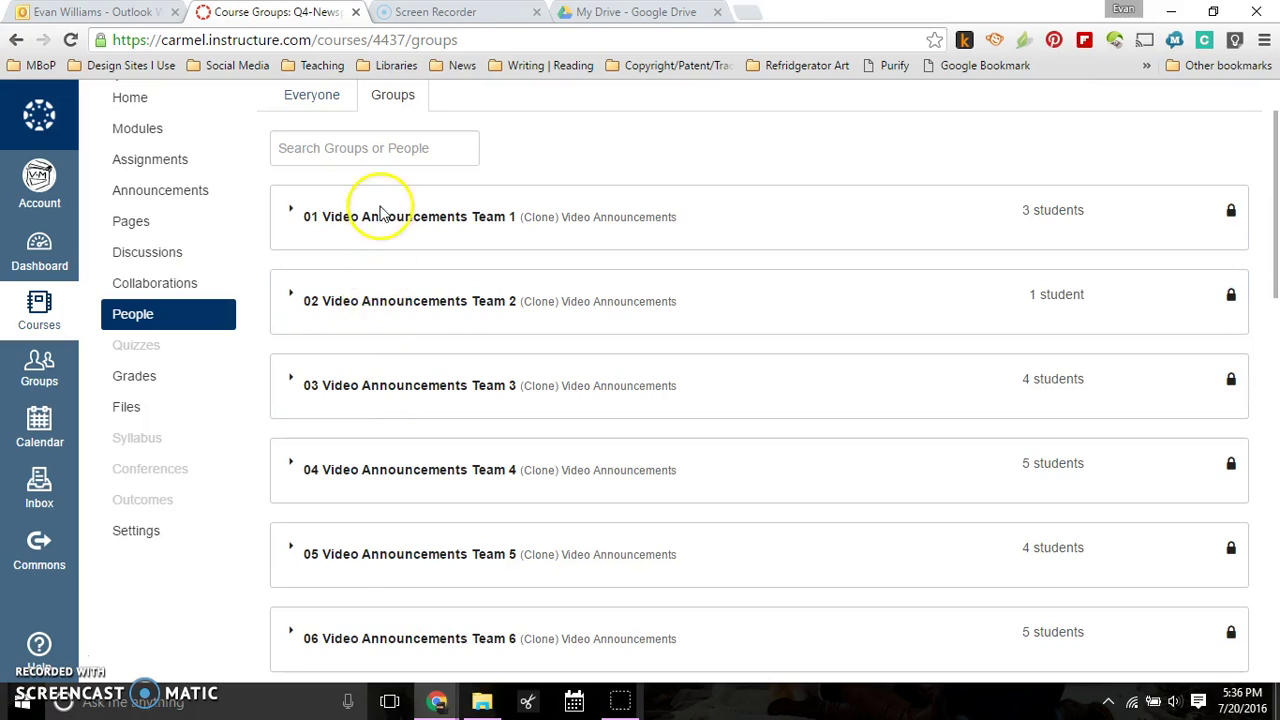
scroll(360, 352, down, 3)
scroll(443, 380, down, 2)
scroll(451, 366, up, 6)
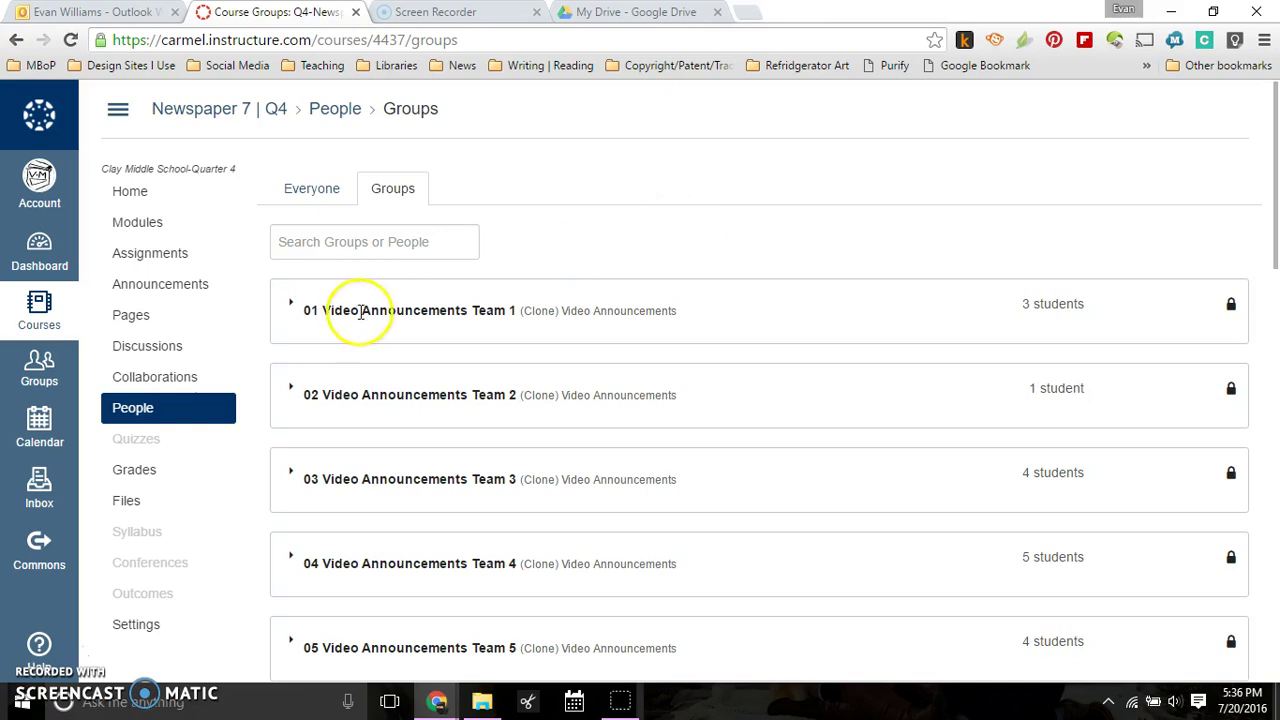
Examine the member list of the 01 Video Announcements Team 1 group again and collapse it.
click(290, 310)
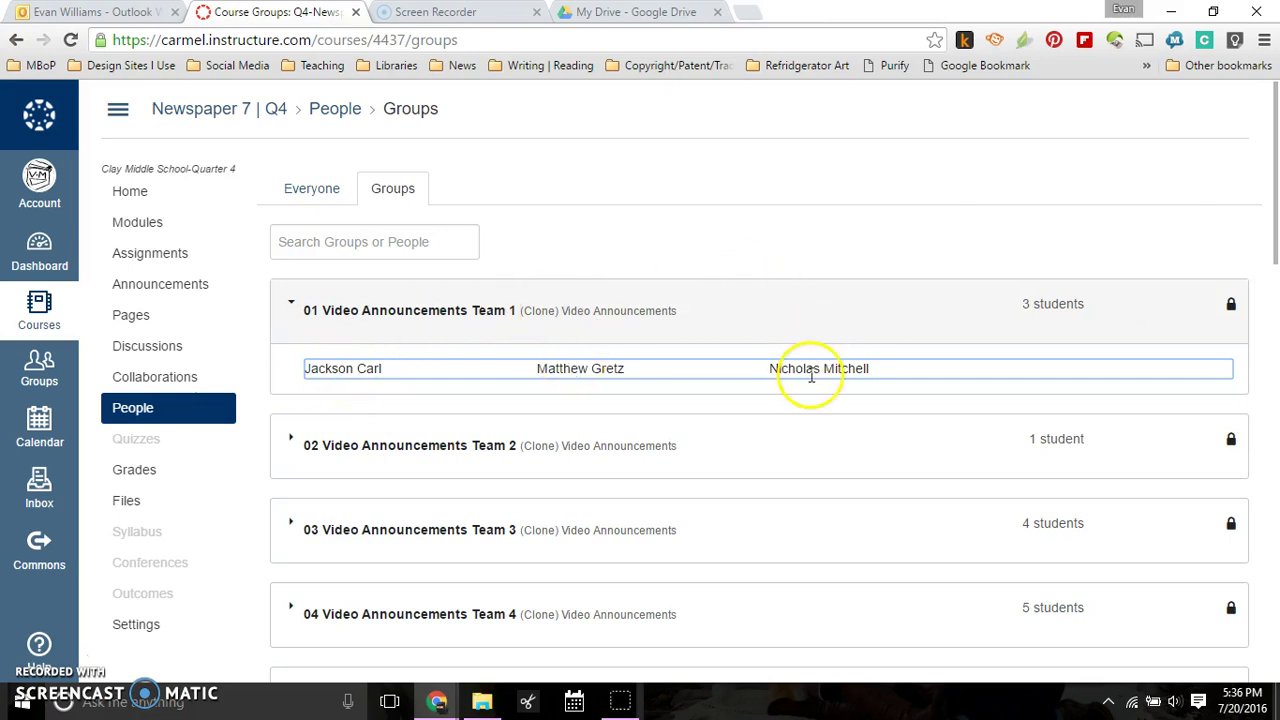
click(290, 303)
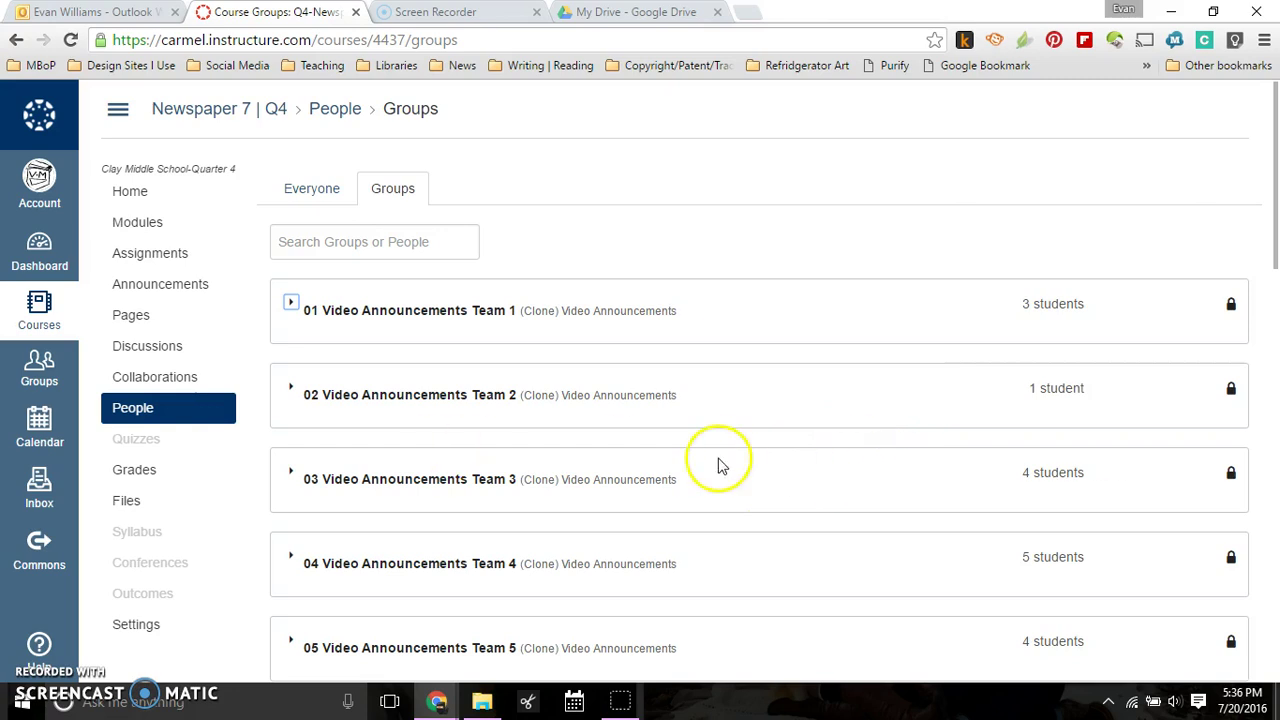
click(711, 242)
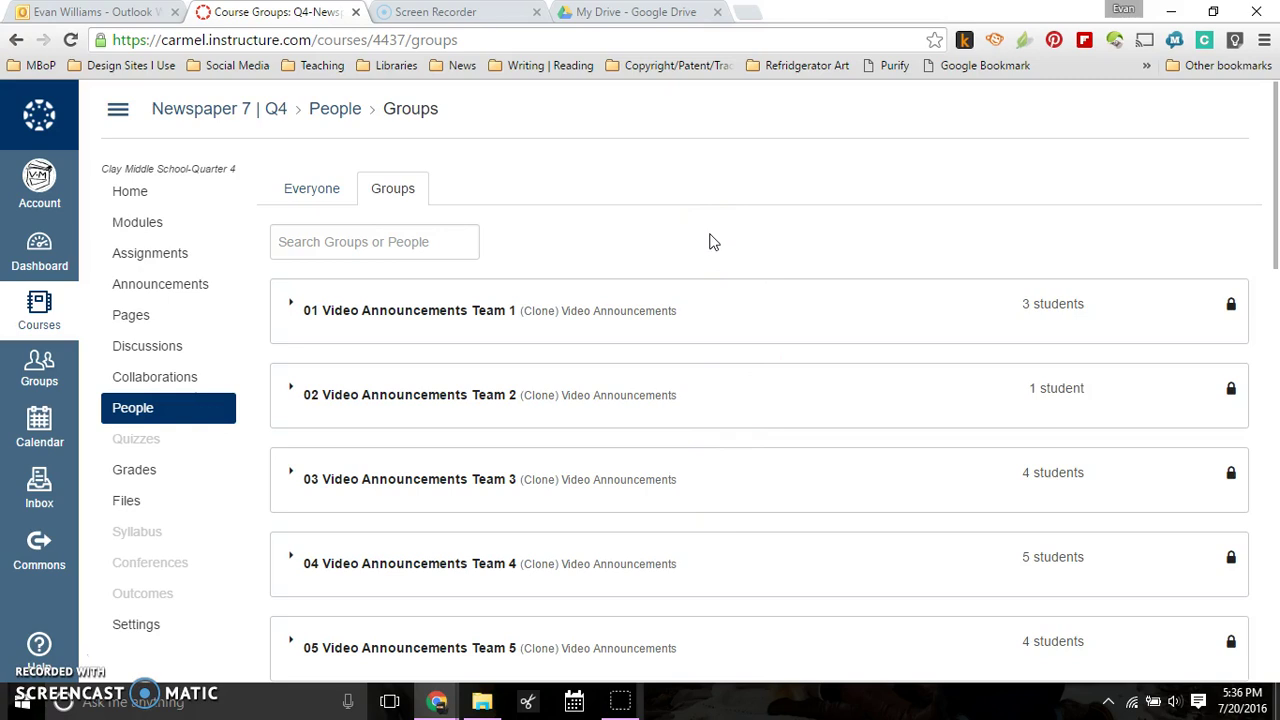
click(711, 243)
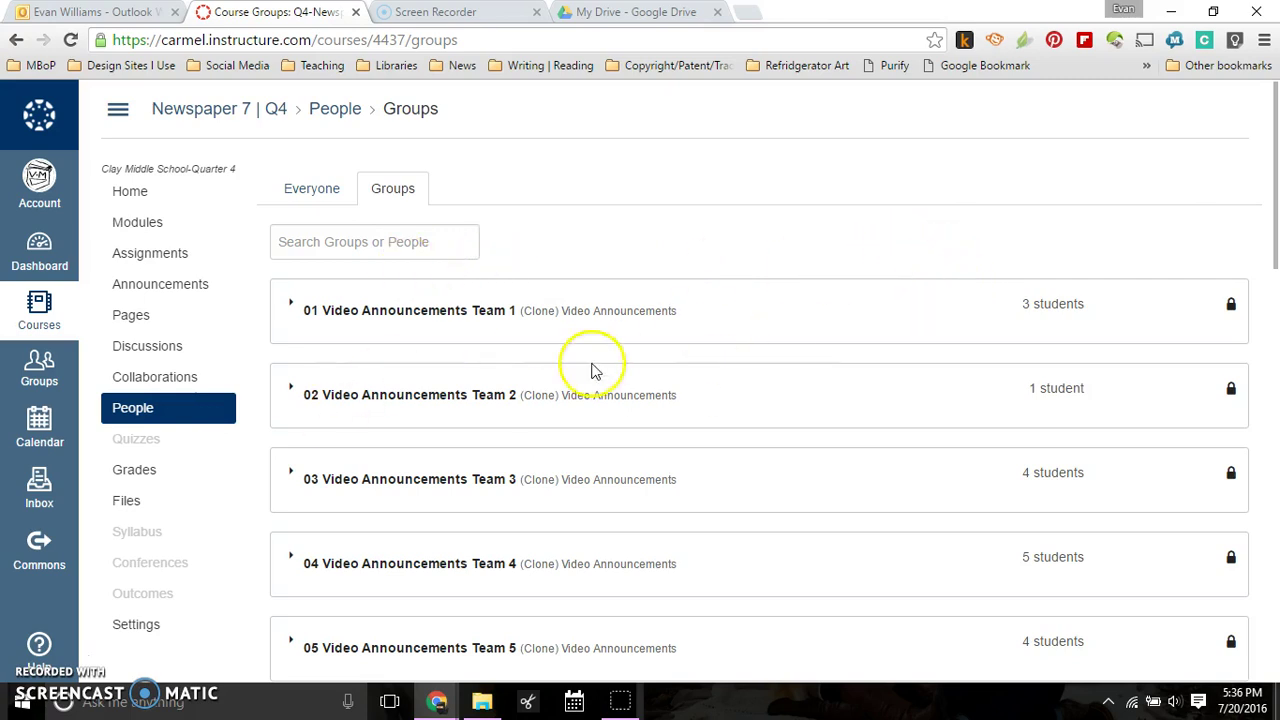
click(289, 309)
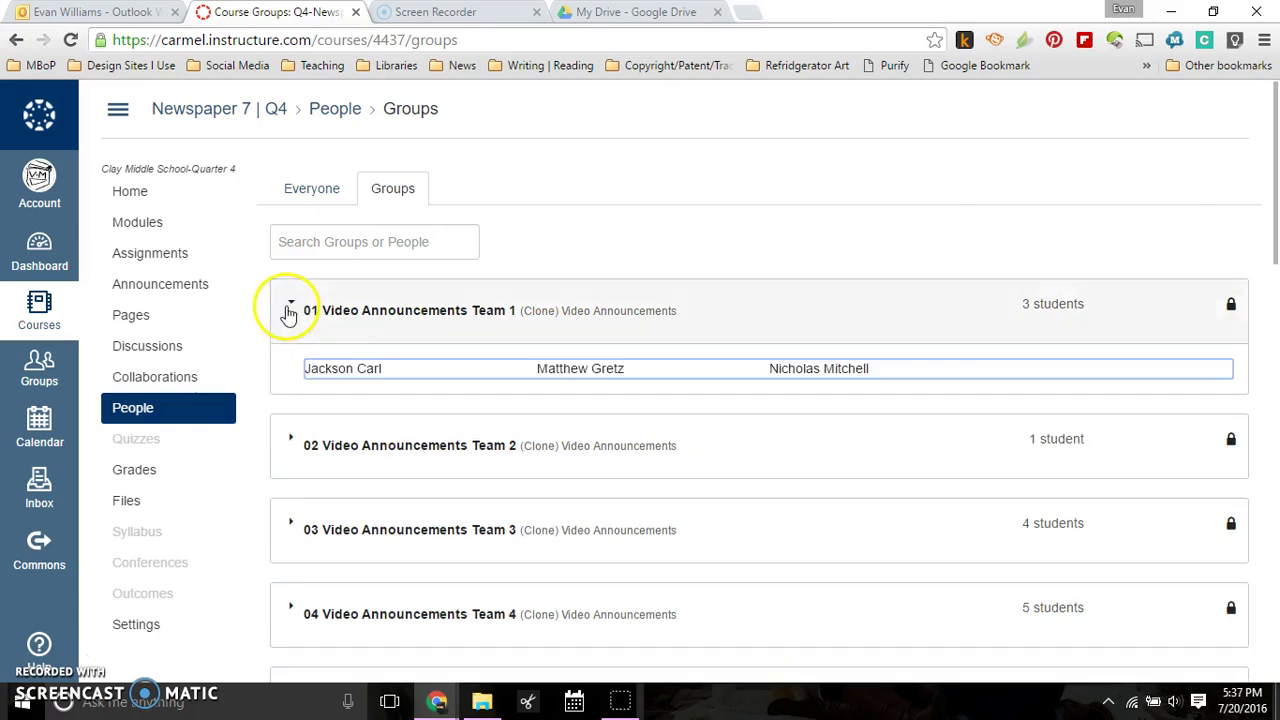
click(289, 309)
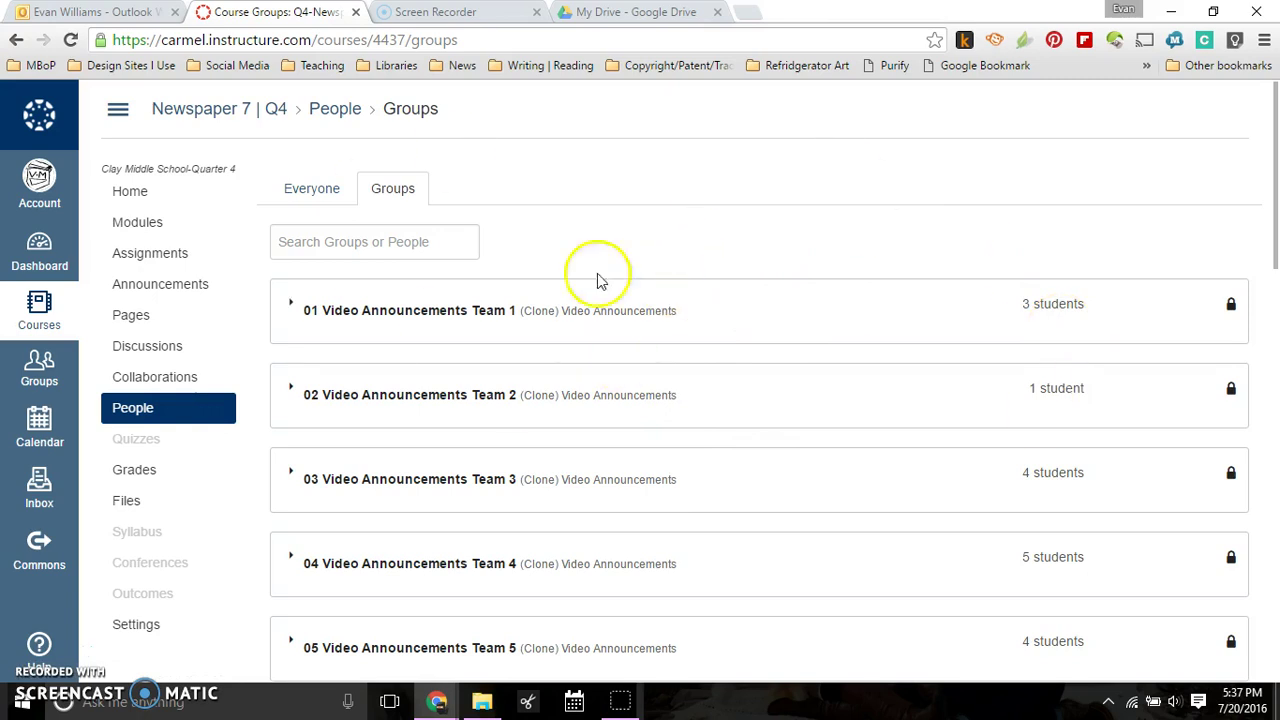
click(290, 304)
click(290, 304)
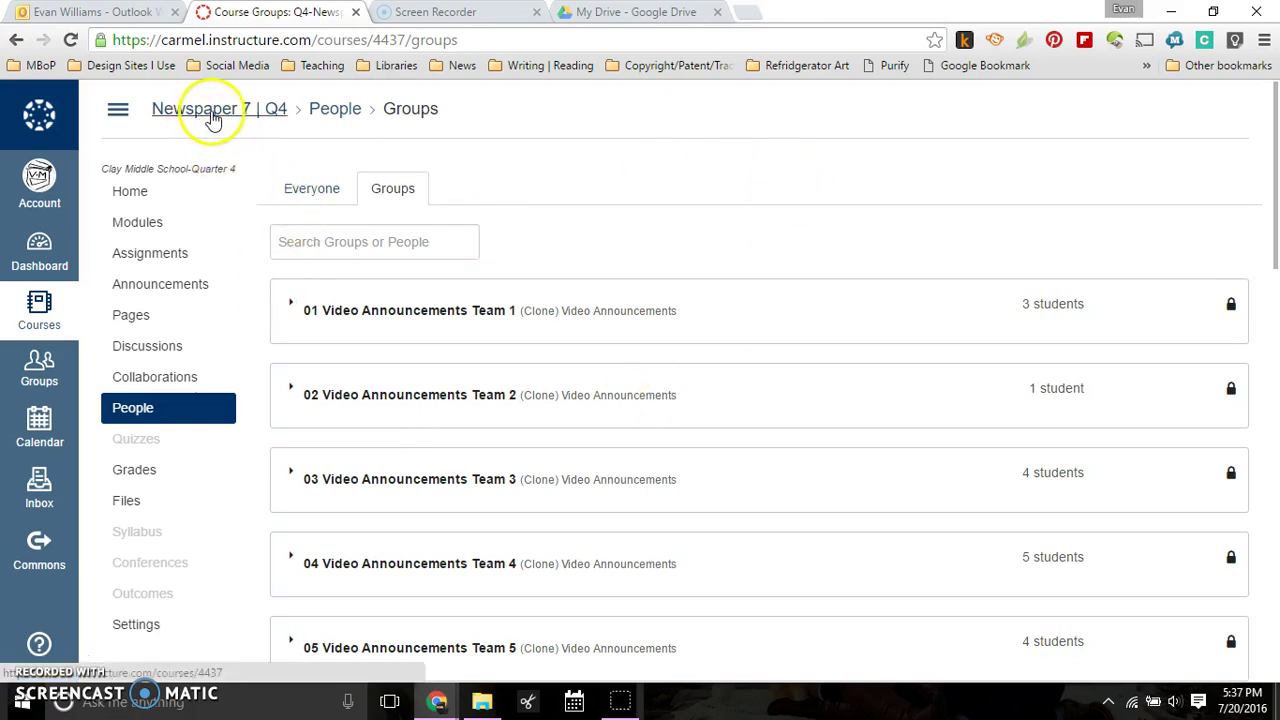
Go to the Journalism 7 course from the dashboard and open its People page.
click(45, 253)
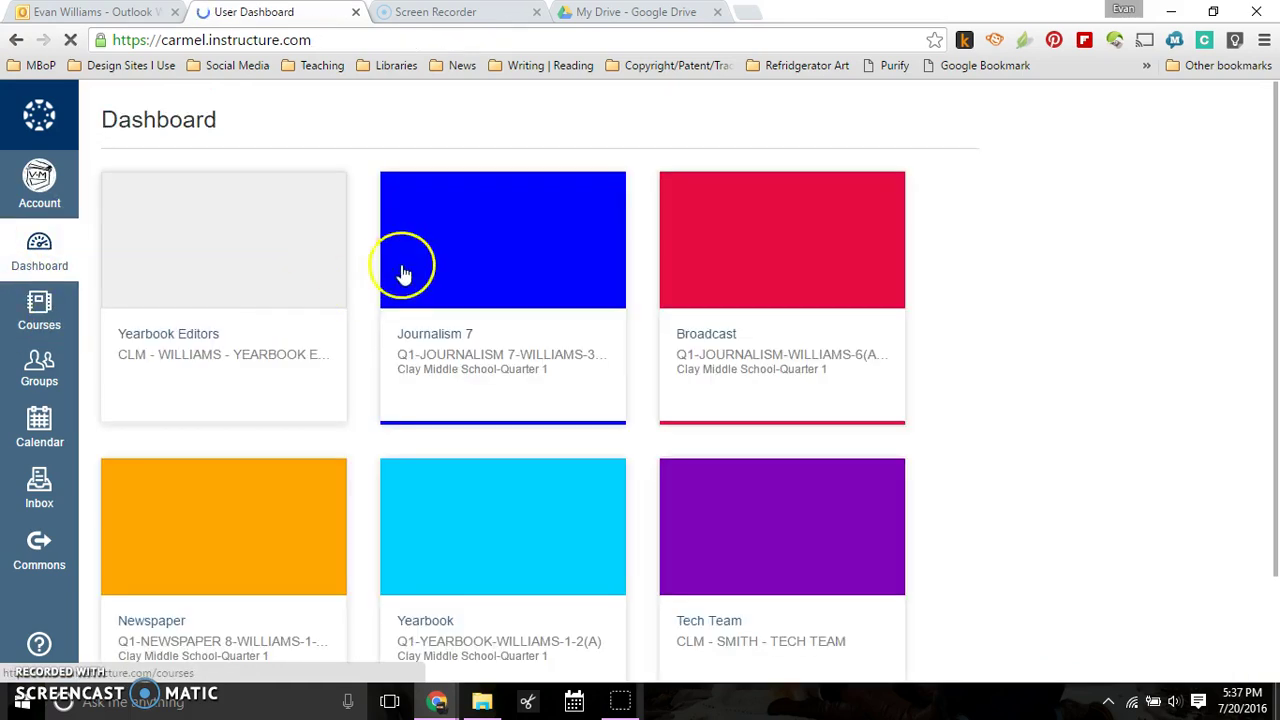
click(442, 267)
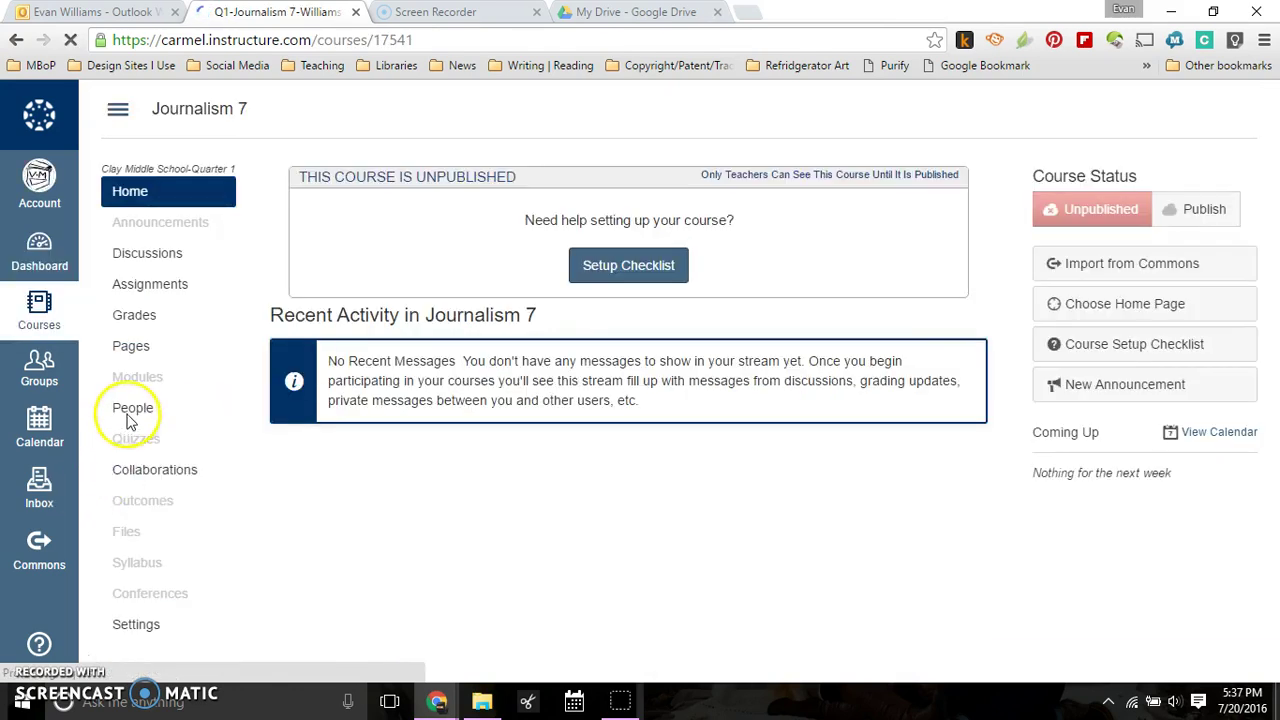
click(133, 412)
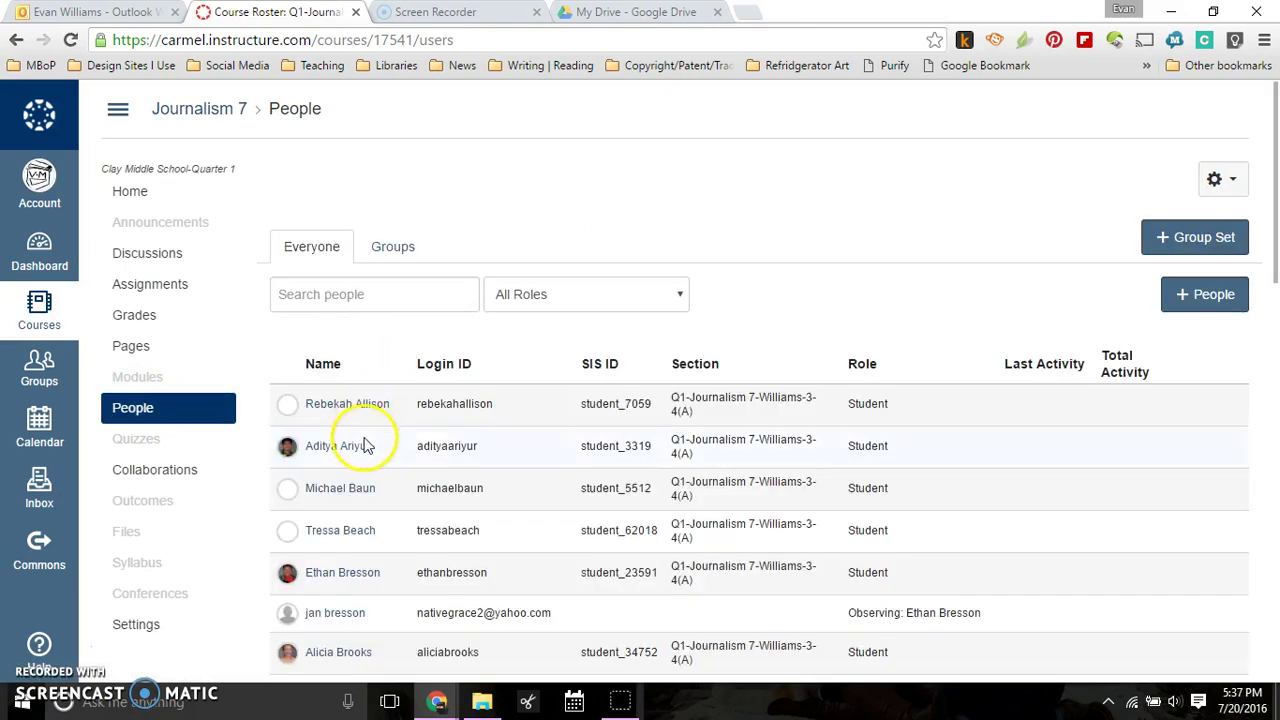
Examine the Journalism 7 roster from first to last entry, including the students' sections and the observer roles.
scroll(388, 430, down, 2)
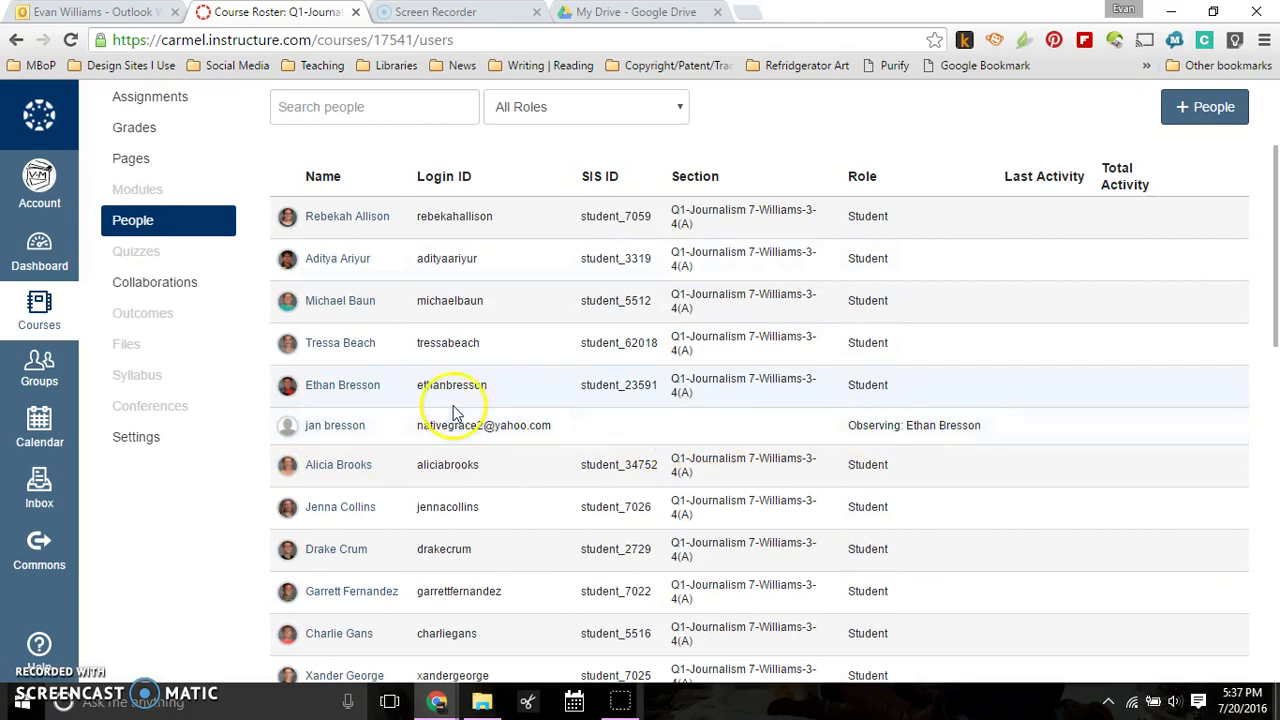
scroll(451, 412, down, 4)
scroll(451, 407, down, 6)
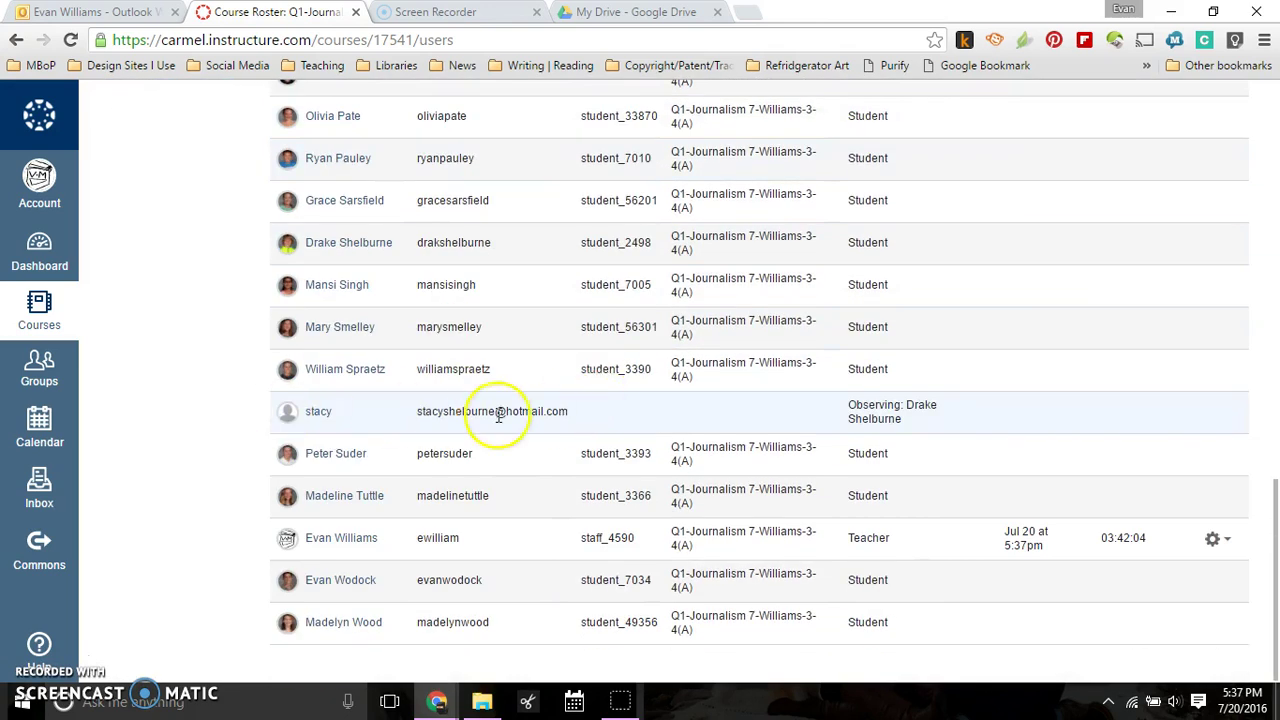
scroll(248, 438, up, 3)
scroll(248, 438, down, 4)
scroll(300, 555, up, 3)
scroll(351, 549, down, 4)
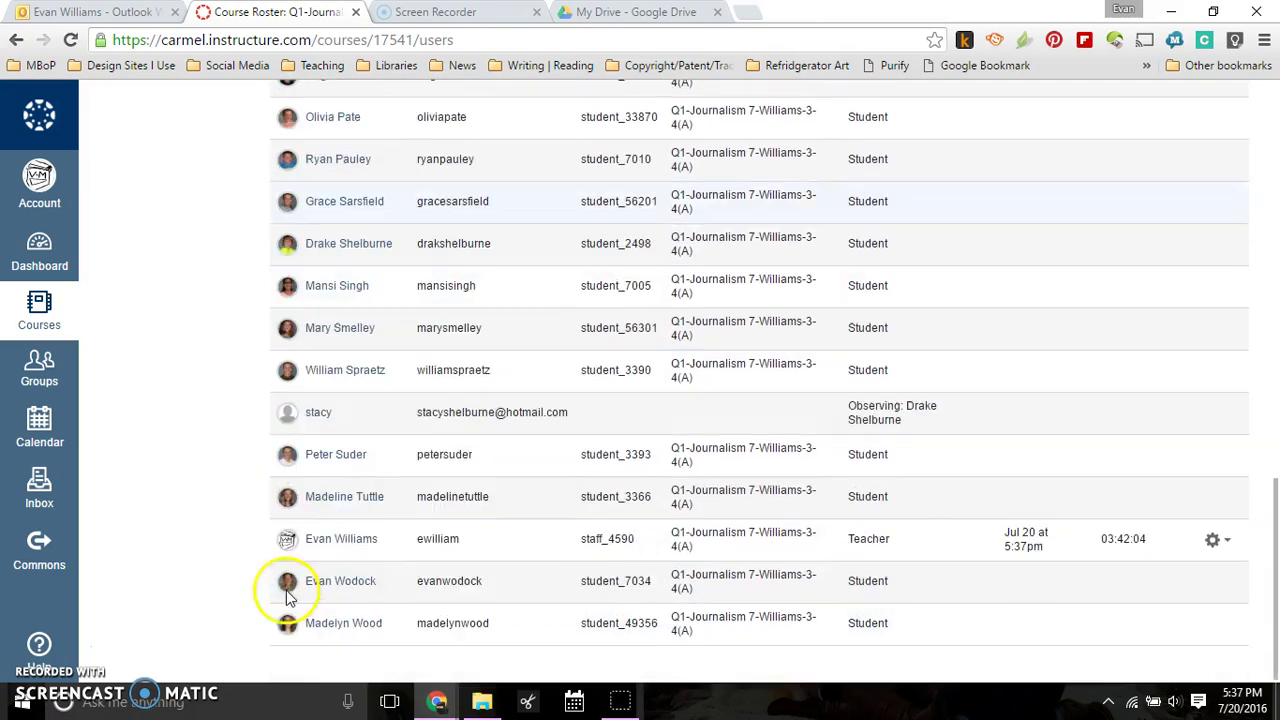
scroll(390, 510, up, 12)
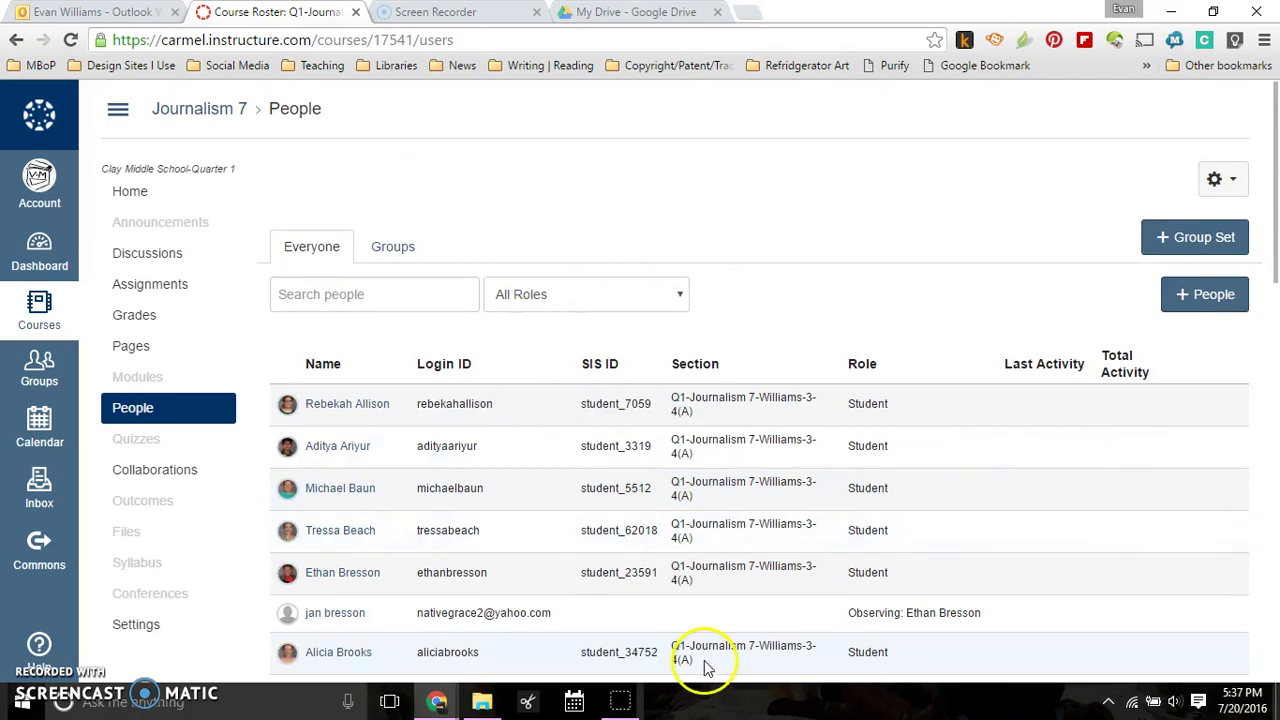
scroll(657, 443, down, 1)
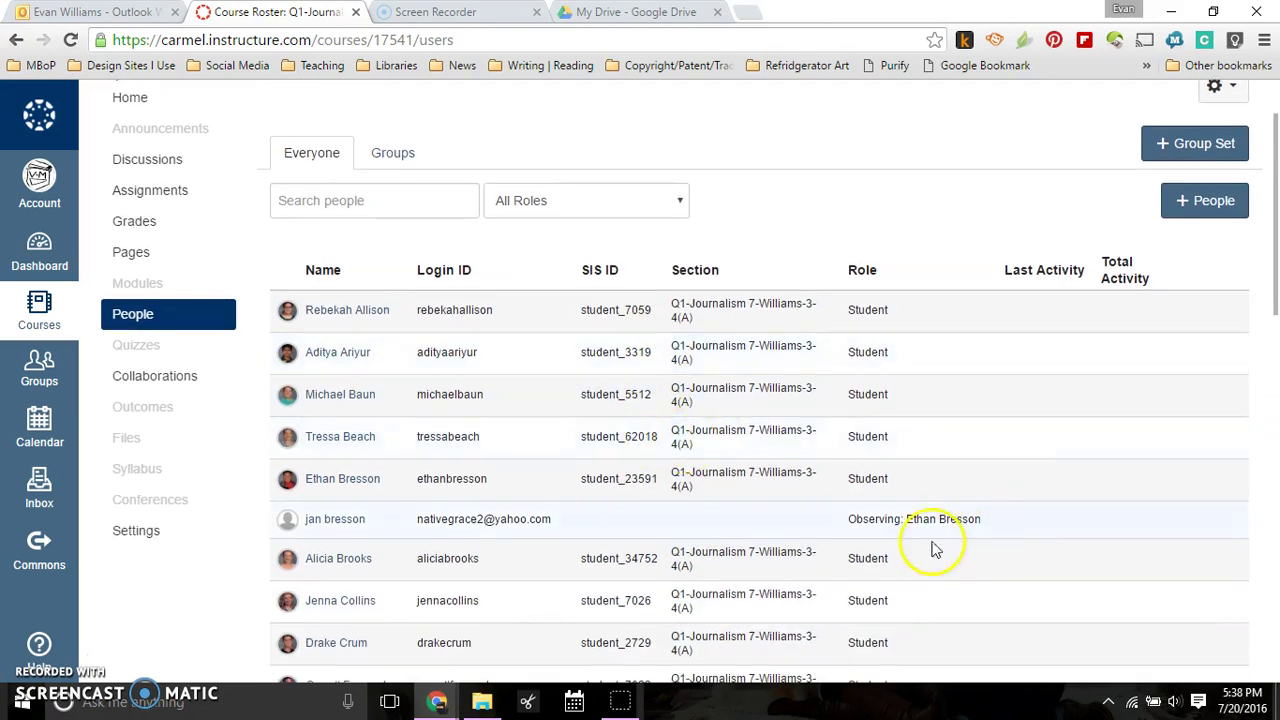
scroll(860, 521, up, 1)
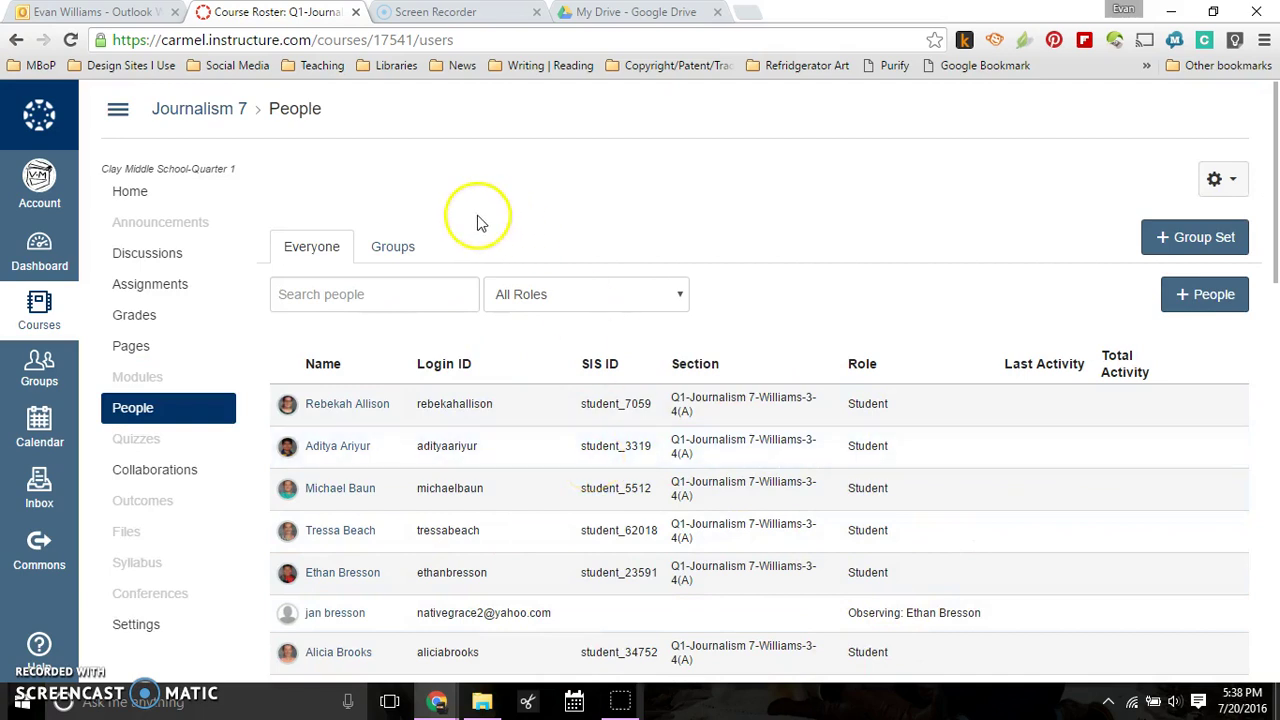
Create a group set named Video Announcements for Journalism 7, without self sign-up and with groups created manually.
click(385, 247)
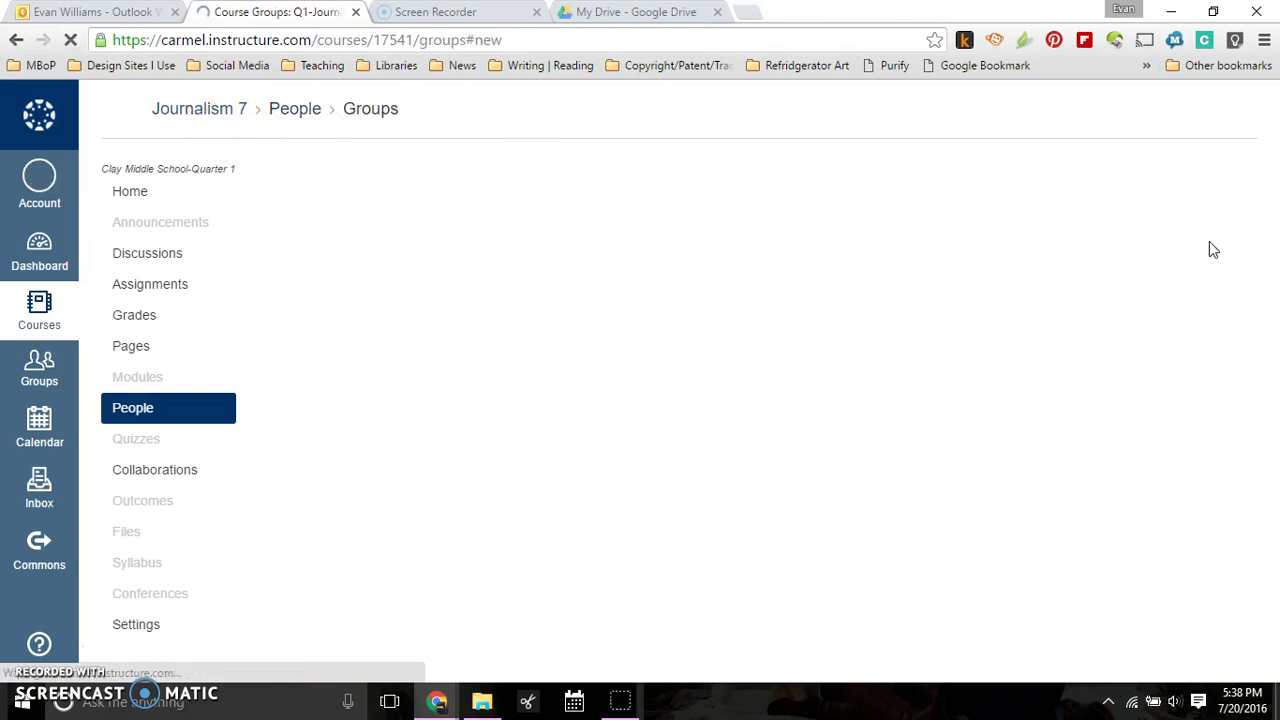
click(1108, 284)
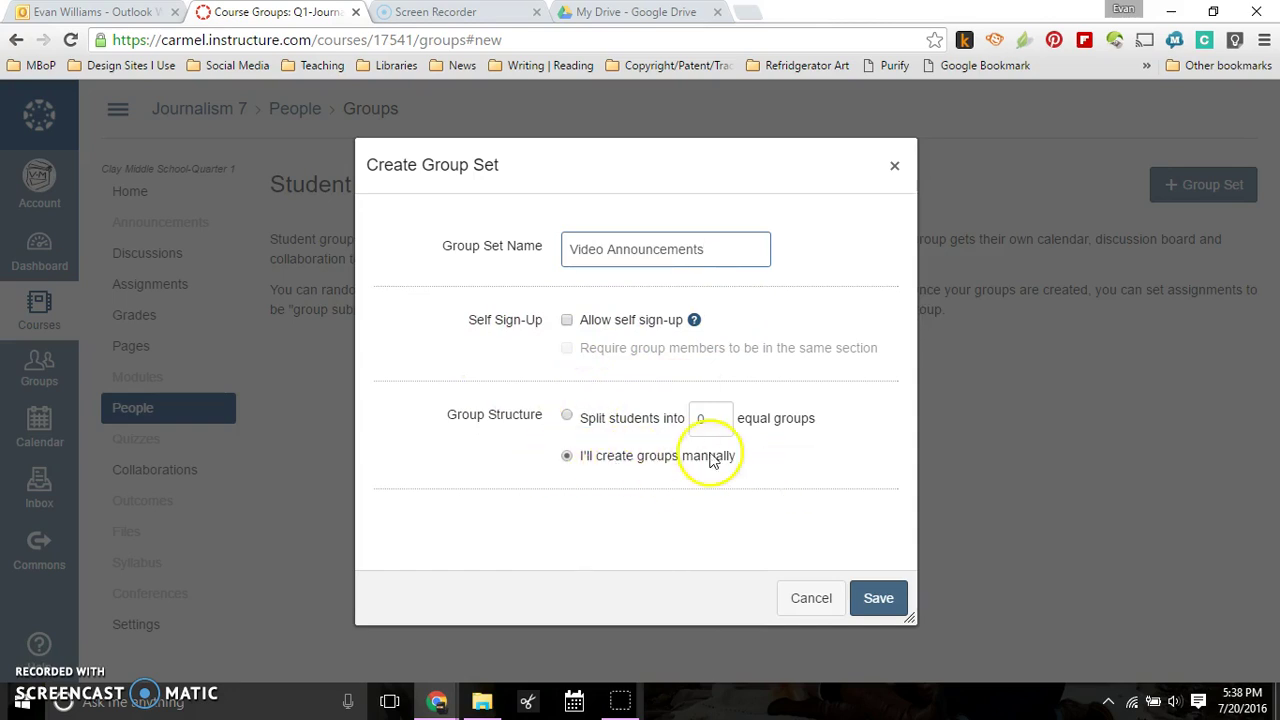
click(880, 600)
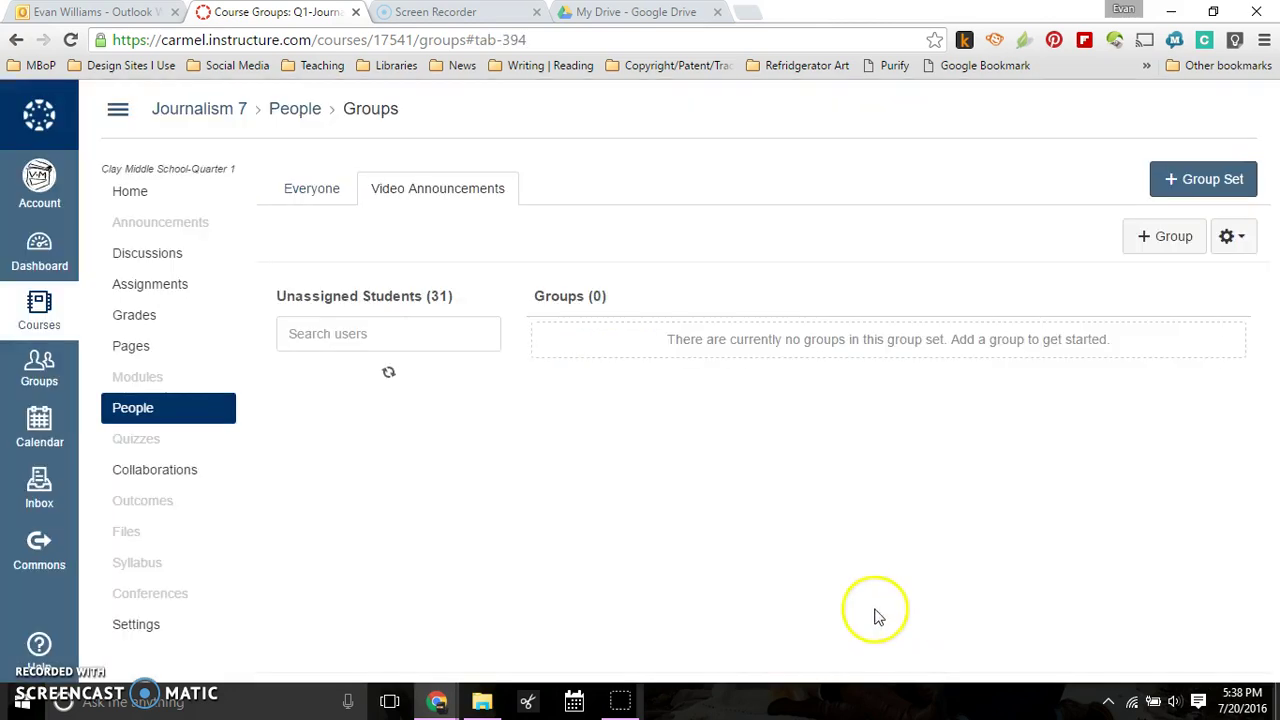
Add a group named VA 1 to the Video Announcements group set, leaving the member limit blank.
scroll(490, 436, down, 7)
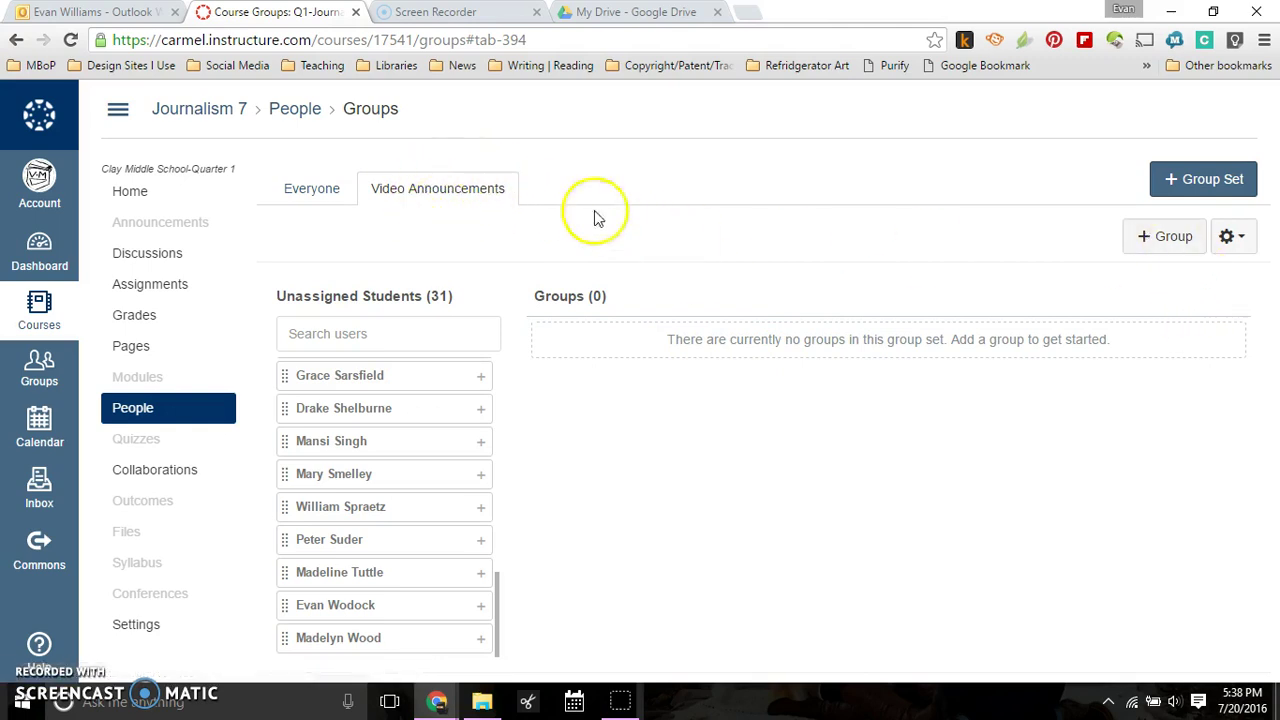
click(1166, 237)
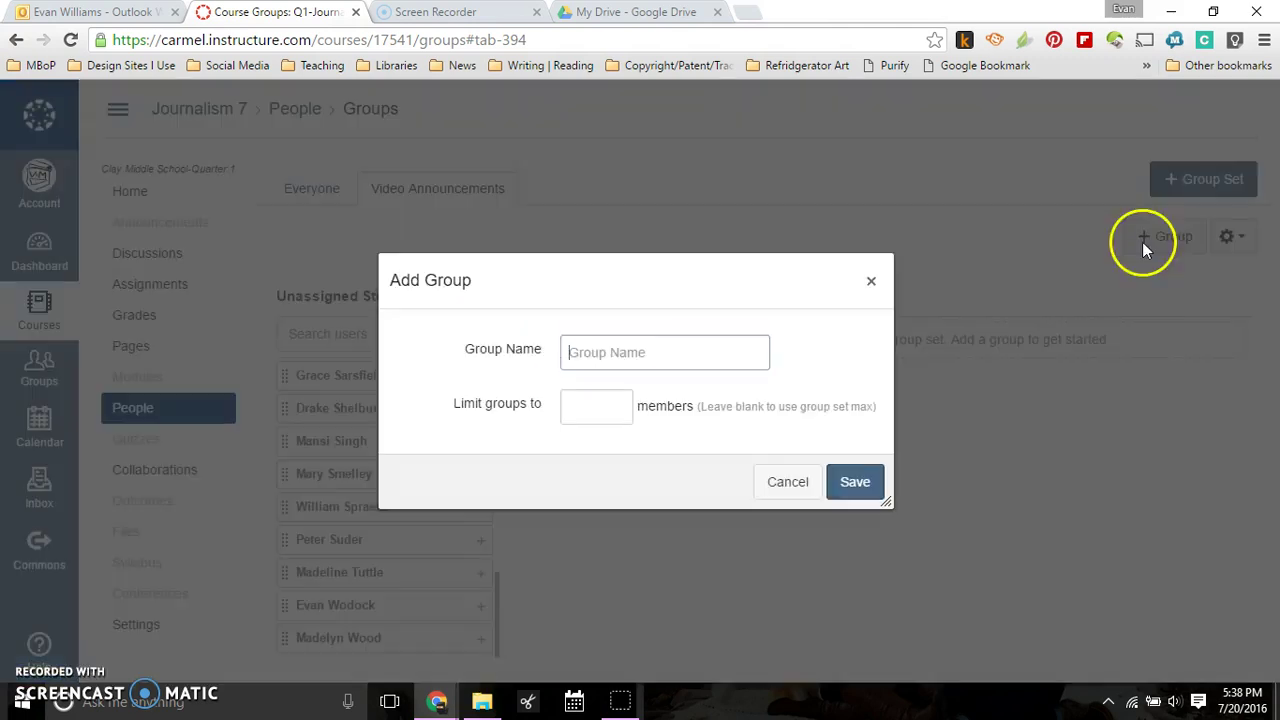
click(716, 364)
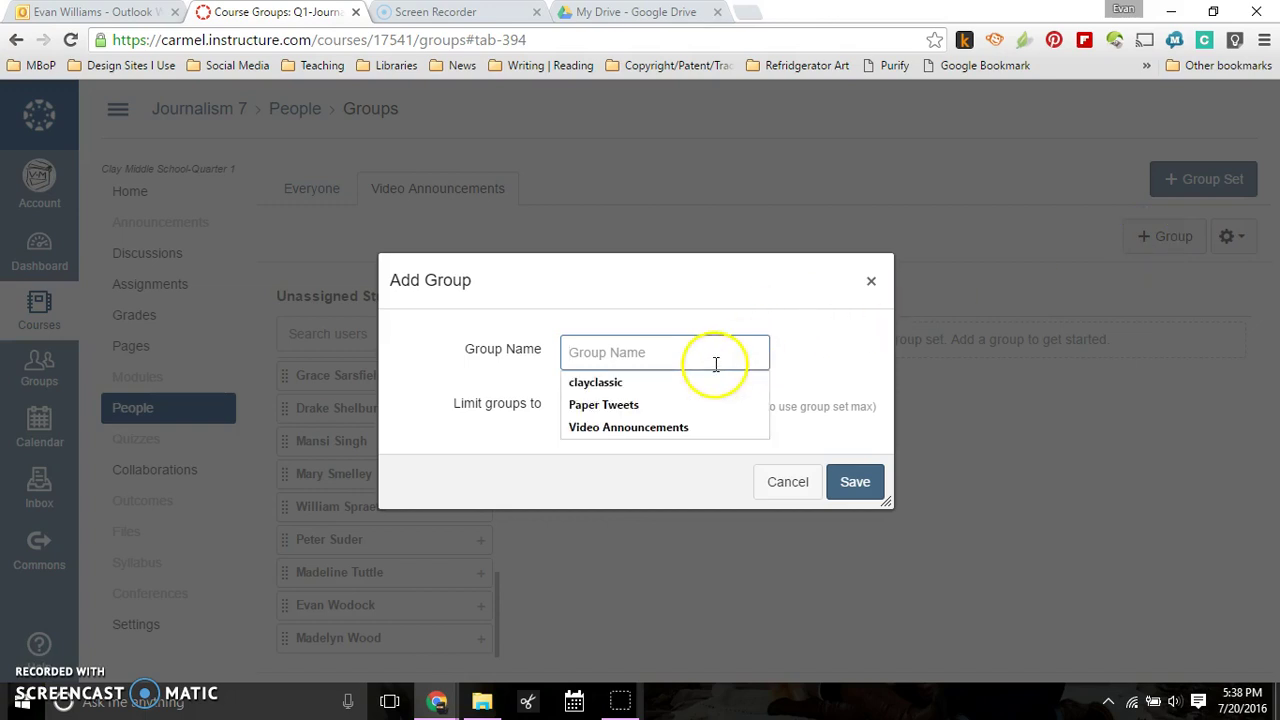
text(VA )
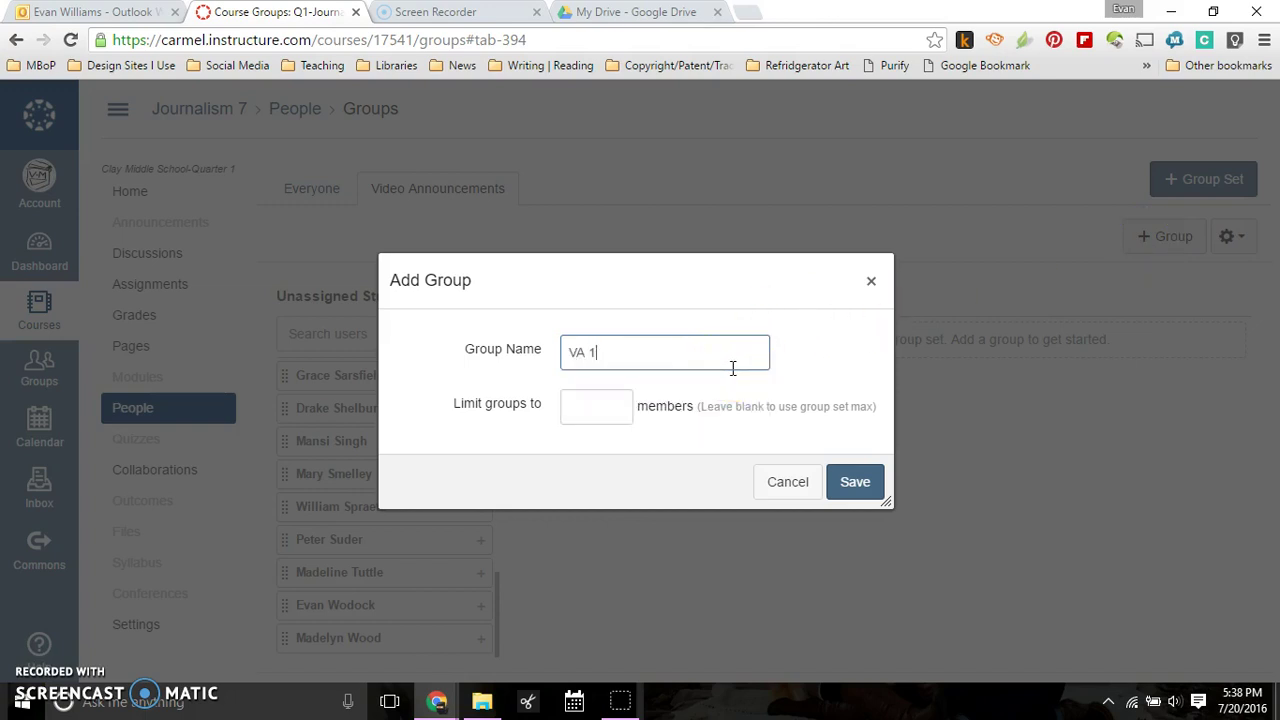
text(1)
click(838, 484)
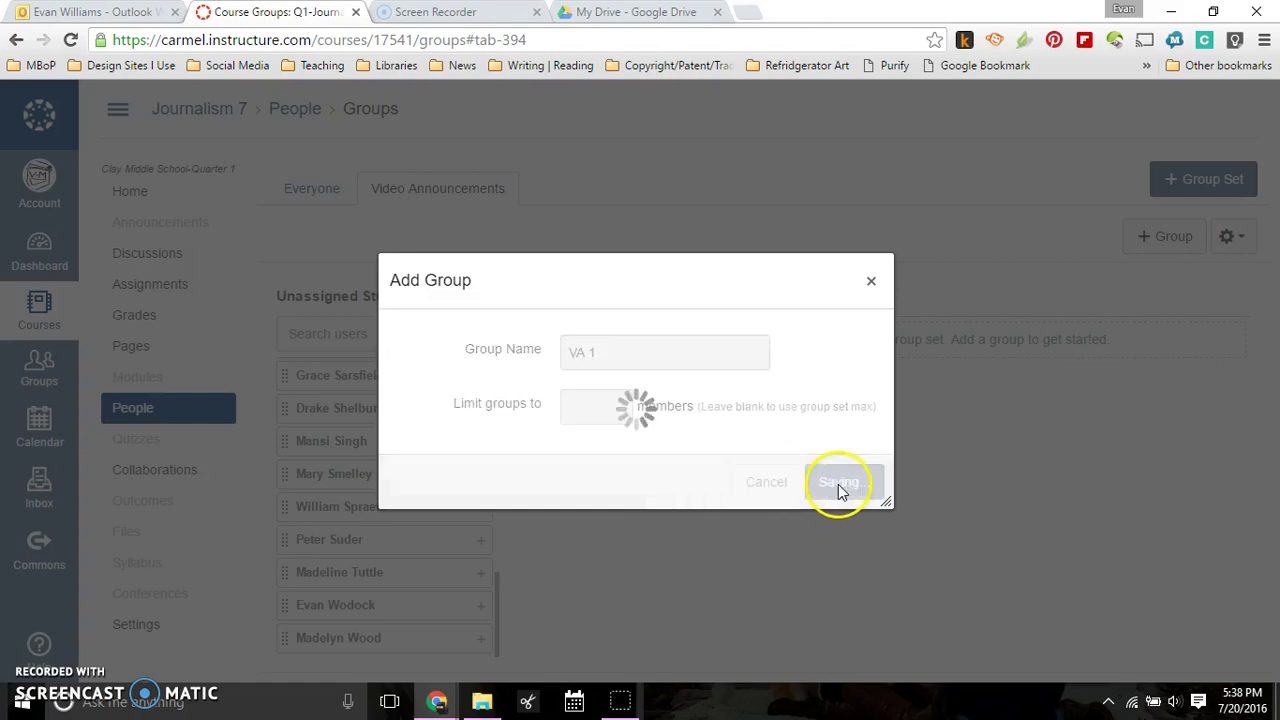
Add a second group named VA 2 to the Video Announcements group set, with no member limit.
click(1165, 237)
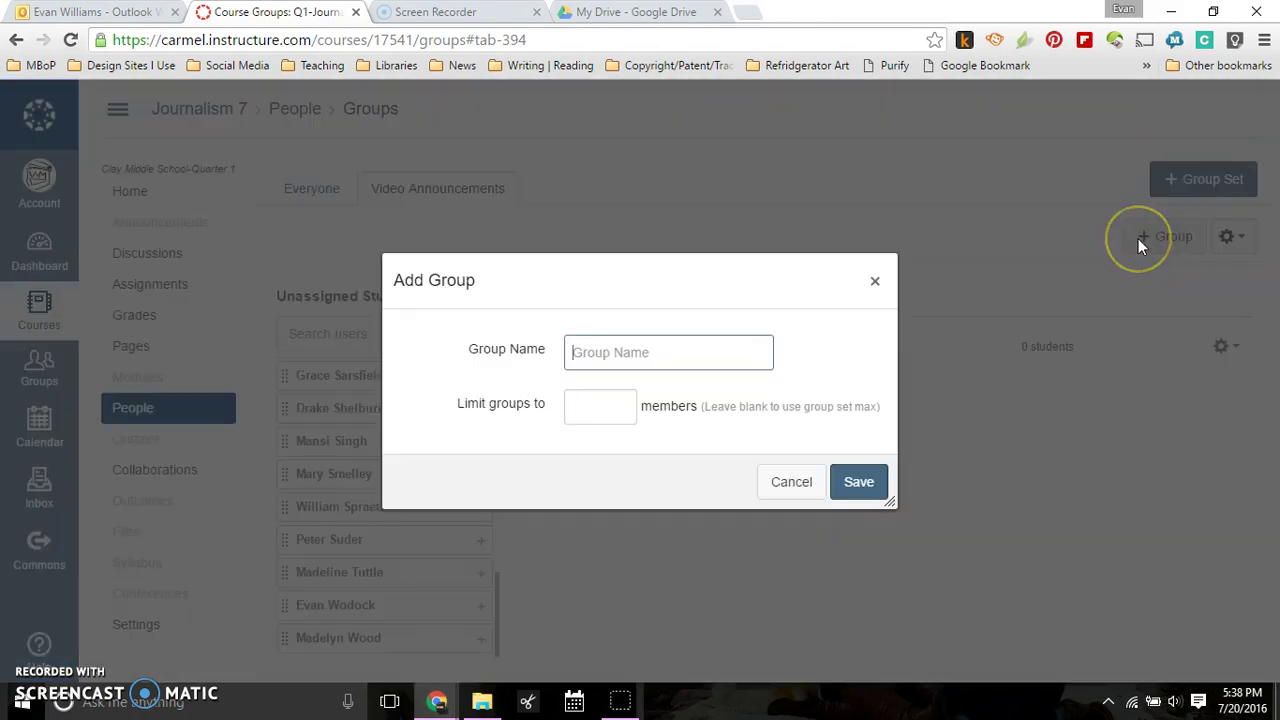
text(A)
key(BackSpace)
text(V)
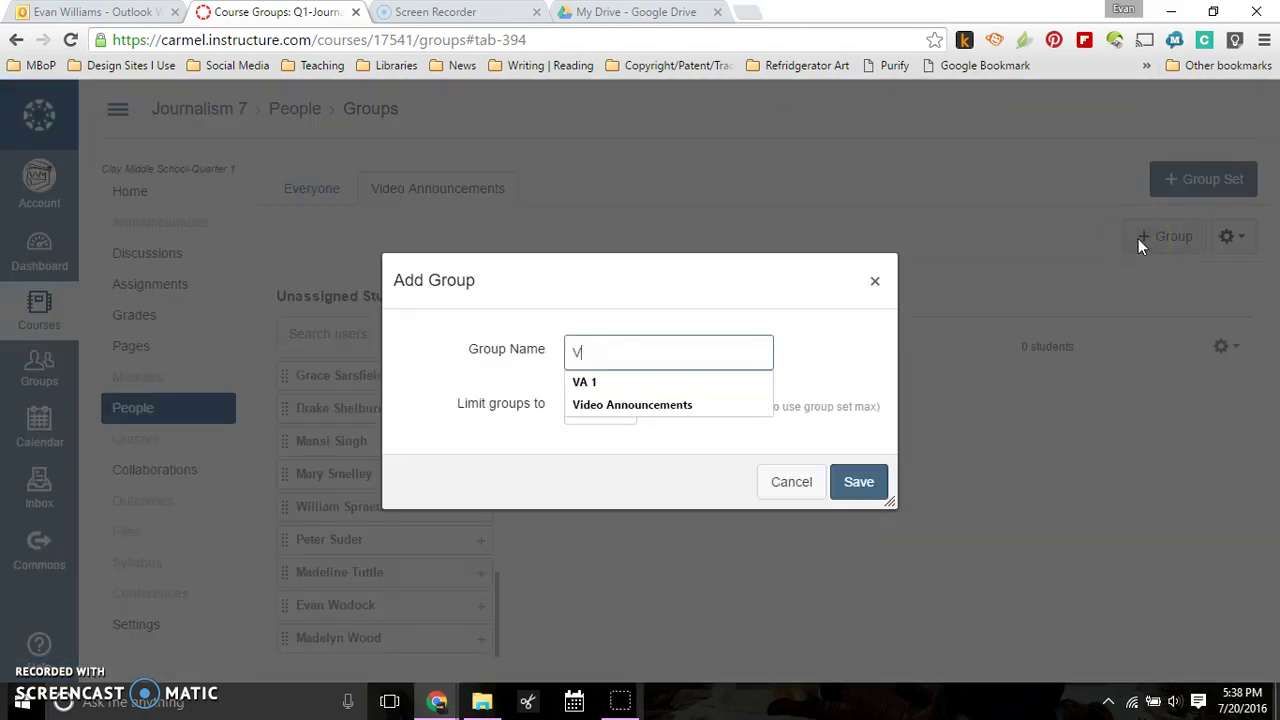
text(A 2)
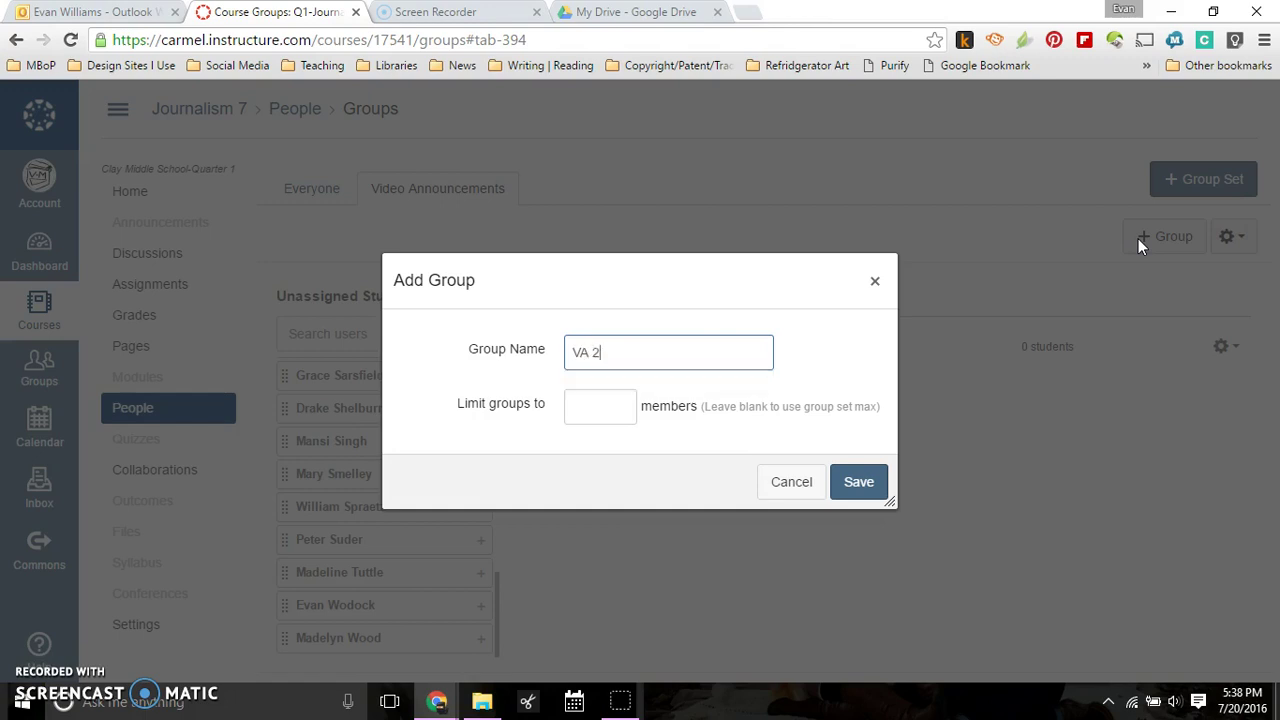
key(Return)
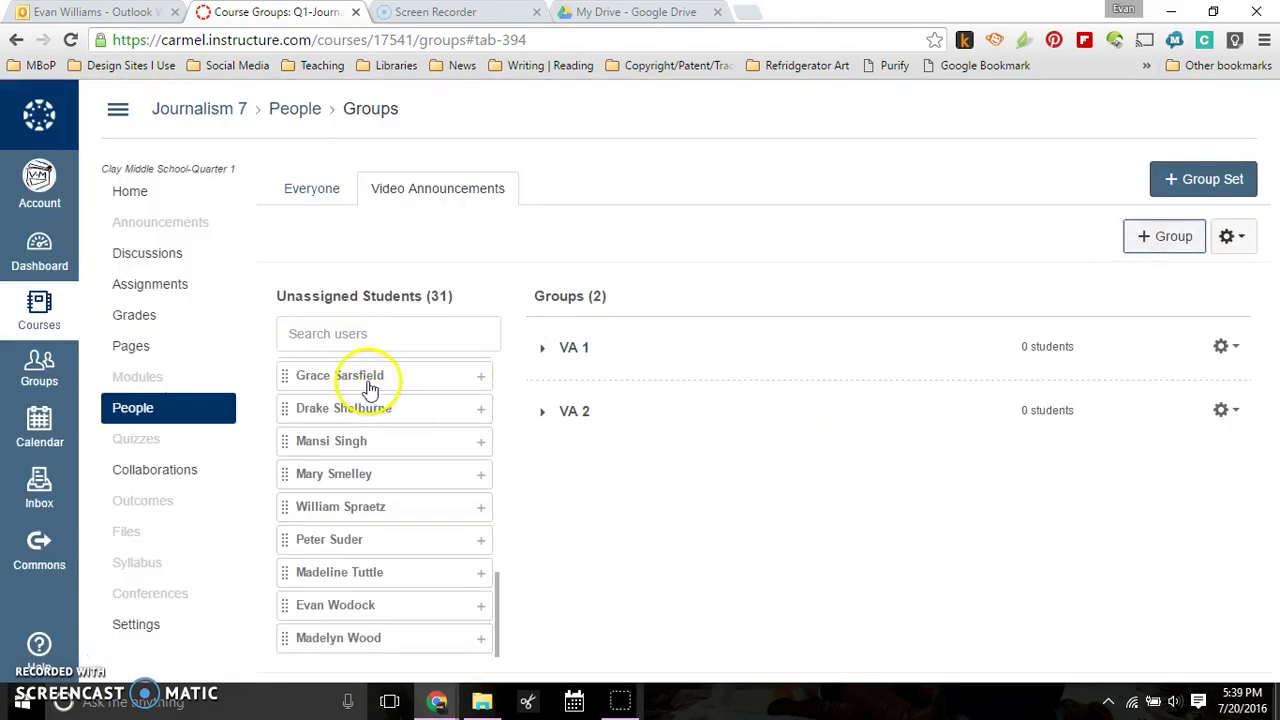
Assign three of the unassigned students to the VA 1 group and expand the group to list its members.
scroll(343, 560, up, 8)
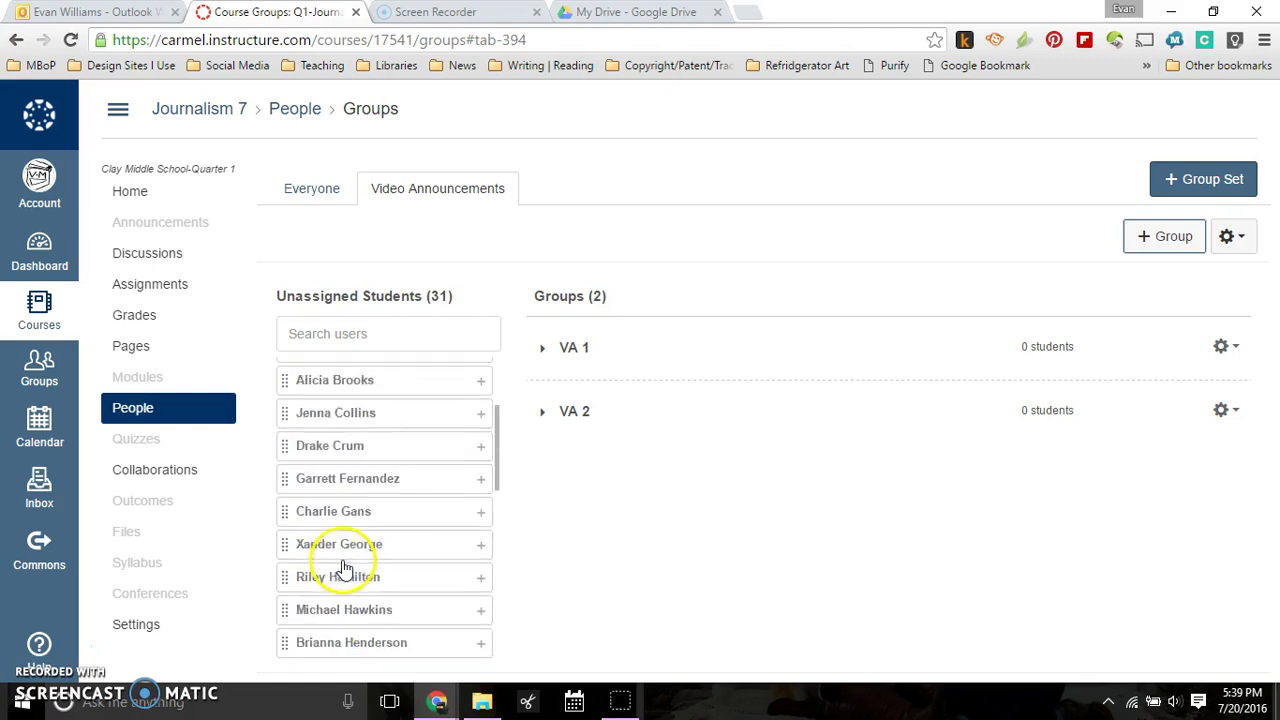
drag(378, 370, 640, 360)
drag(374, 442, 678, 345)
drag(343, 565, 673, 367)
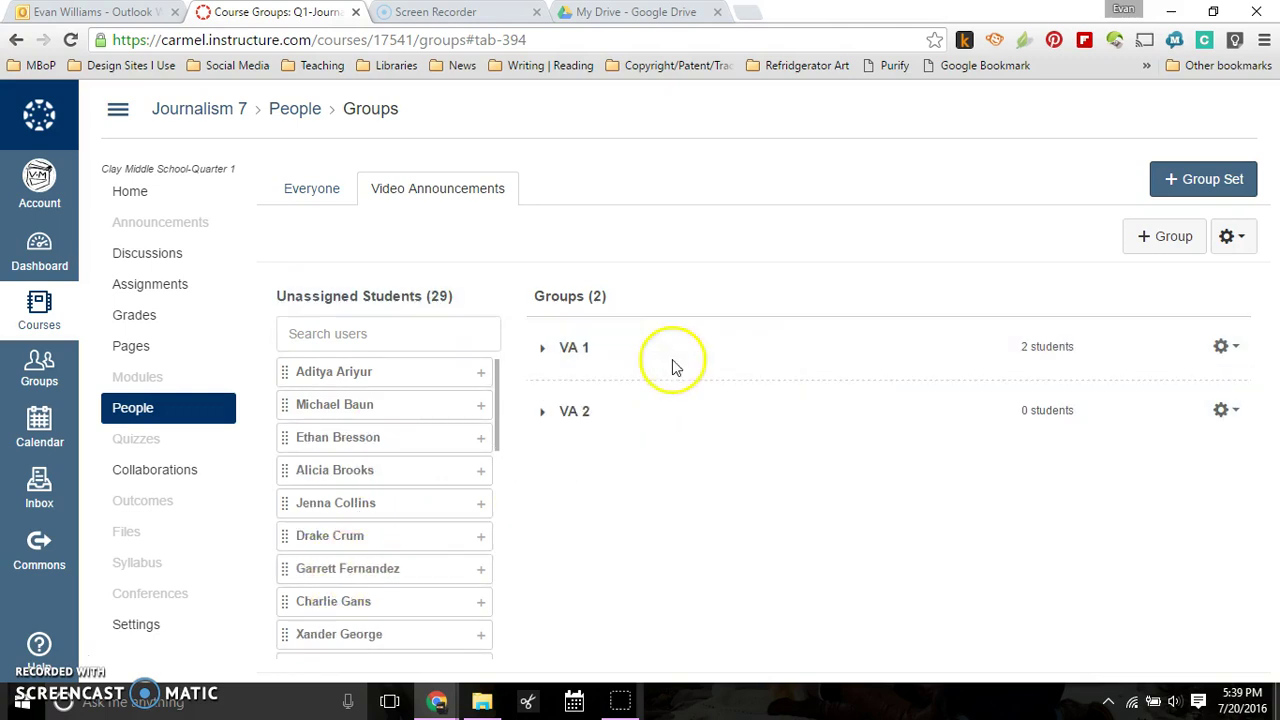
click(542, 350)
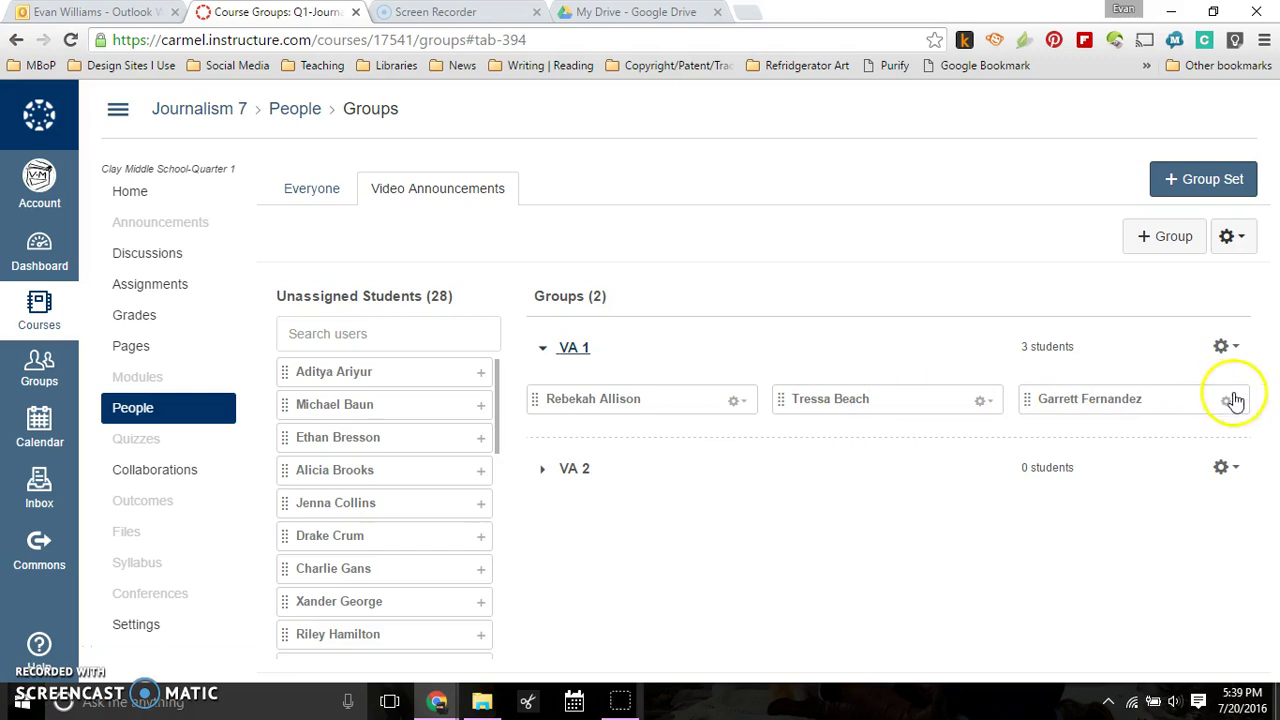
Remove all three students from the VA 1 group and collapse the group.
click(740, 401)
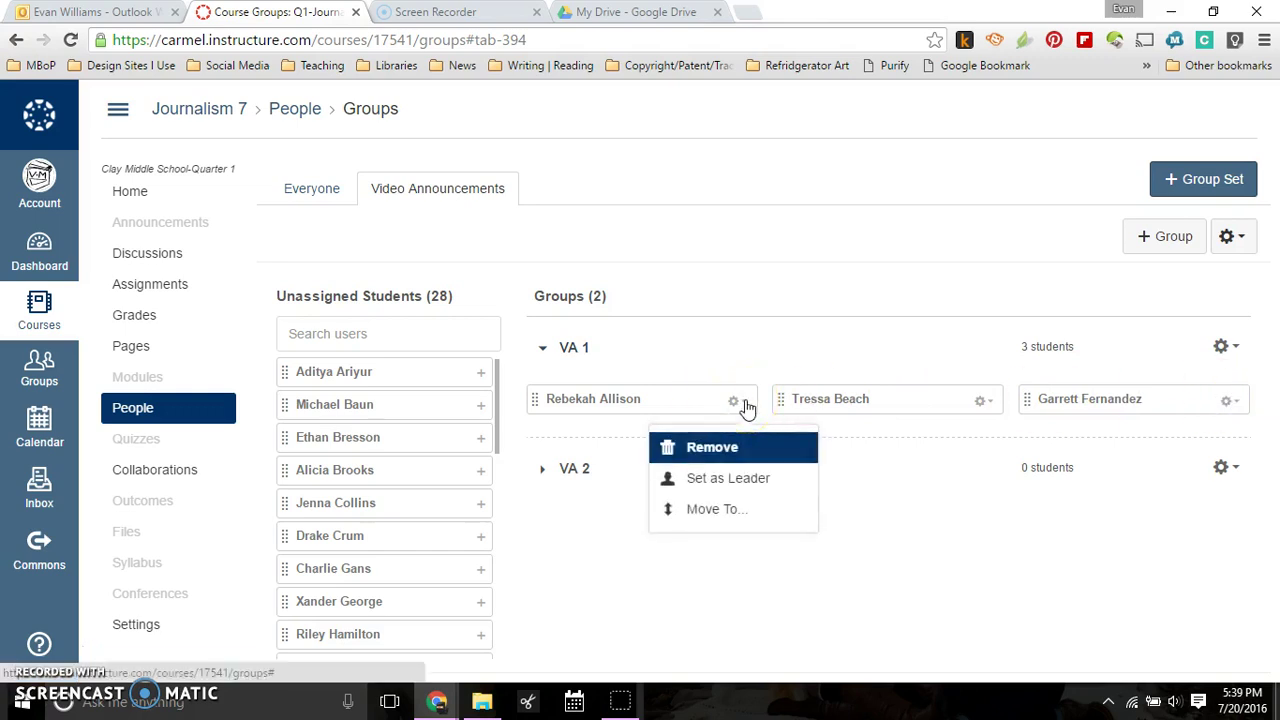
click(712, 483)
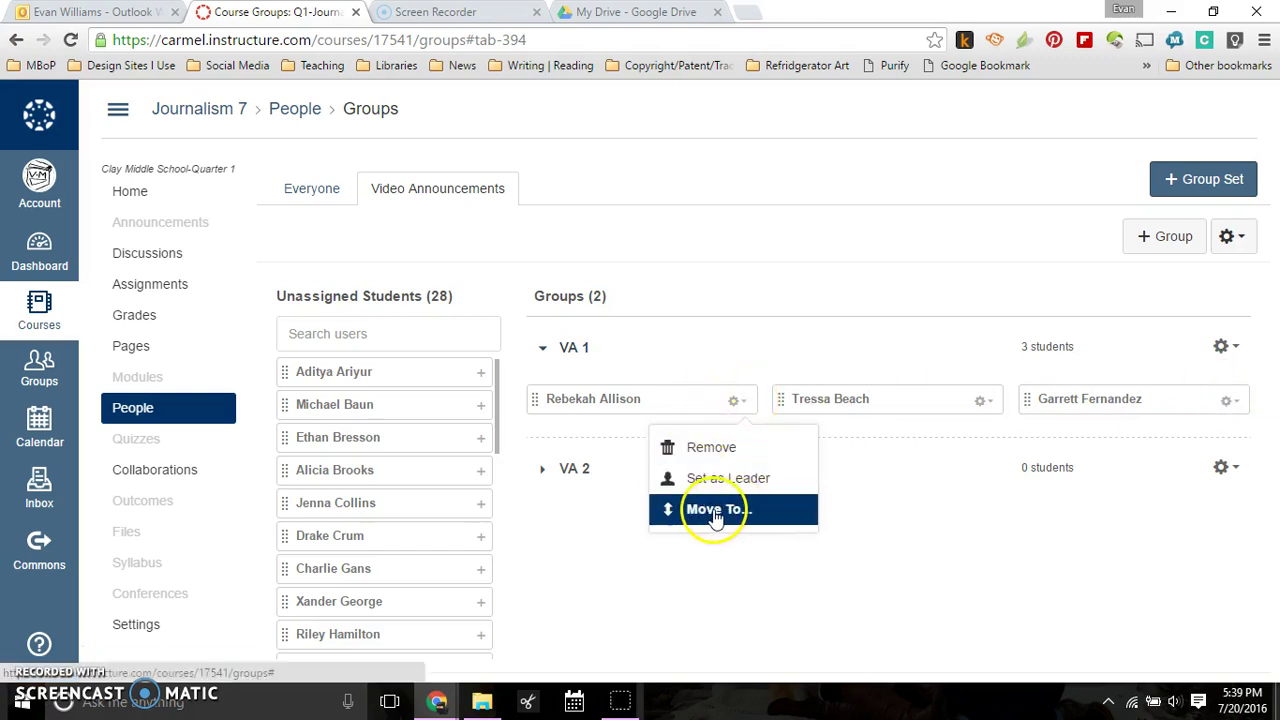
click(709, 446)
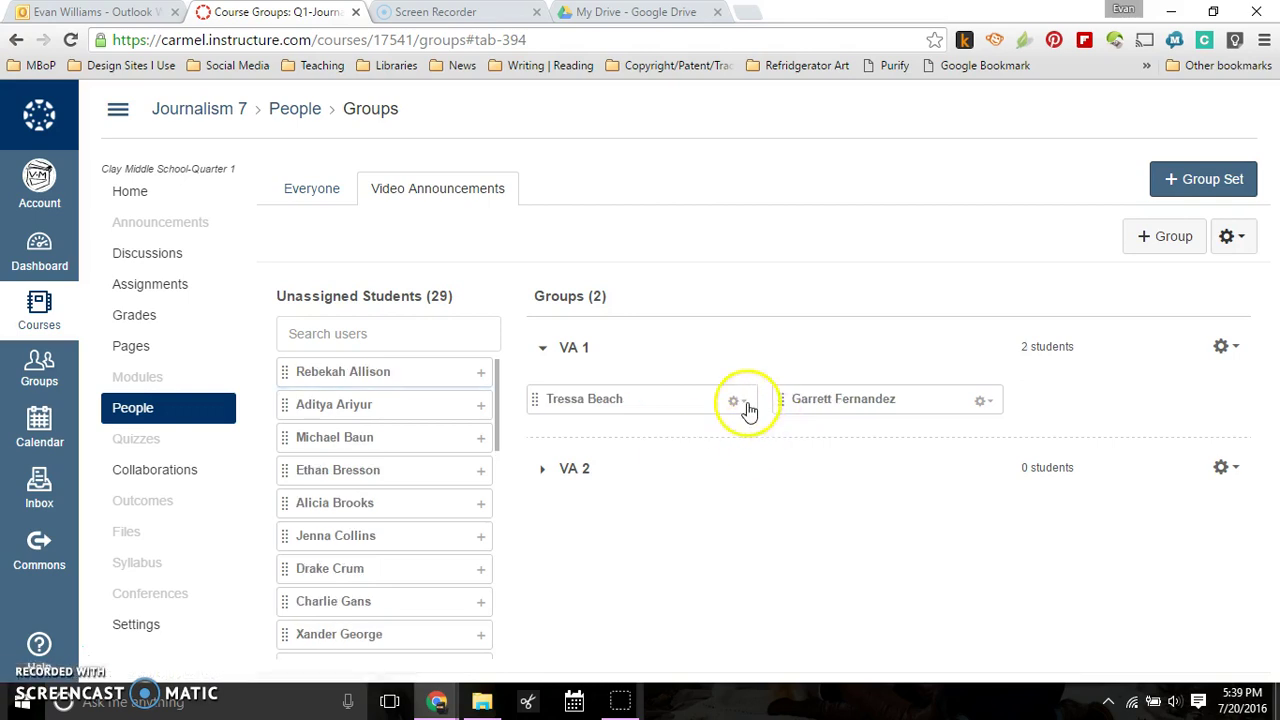
click(740, 402)
click(744, 451)
click(740, 402)
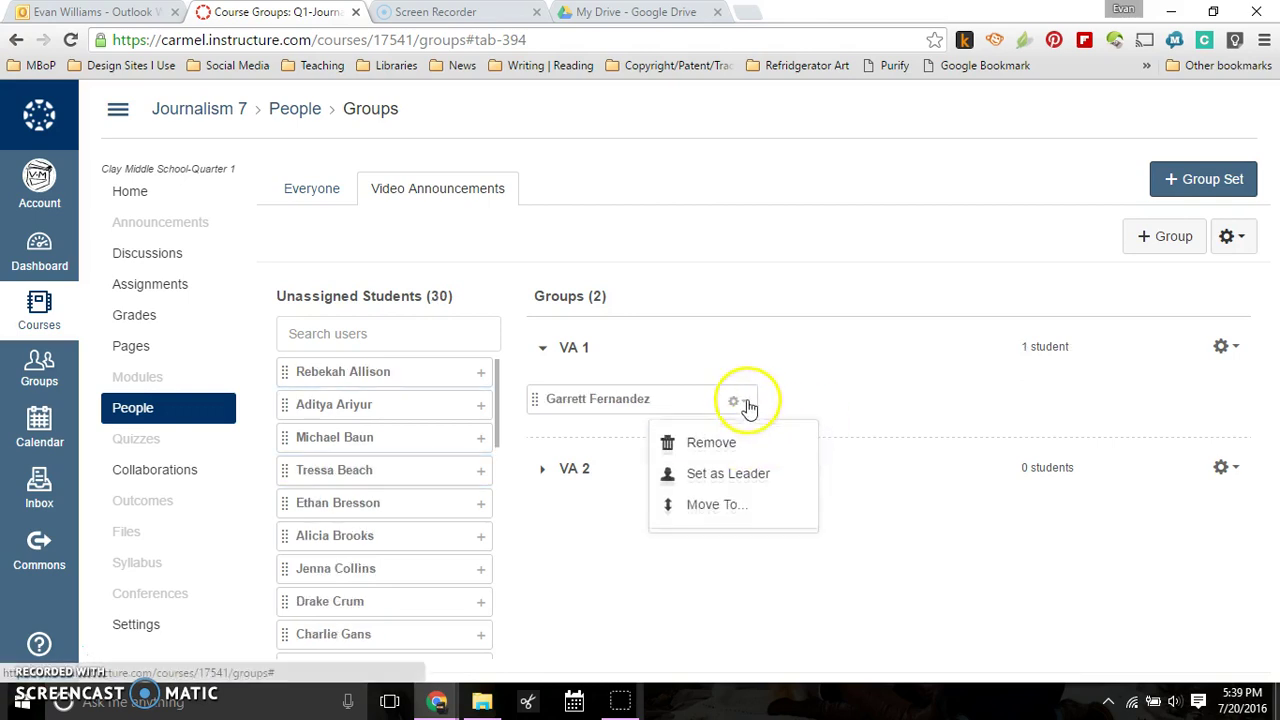
click(740, 451)
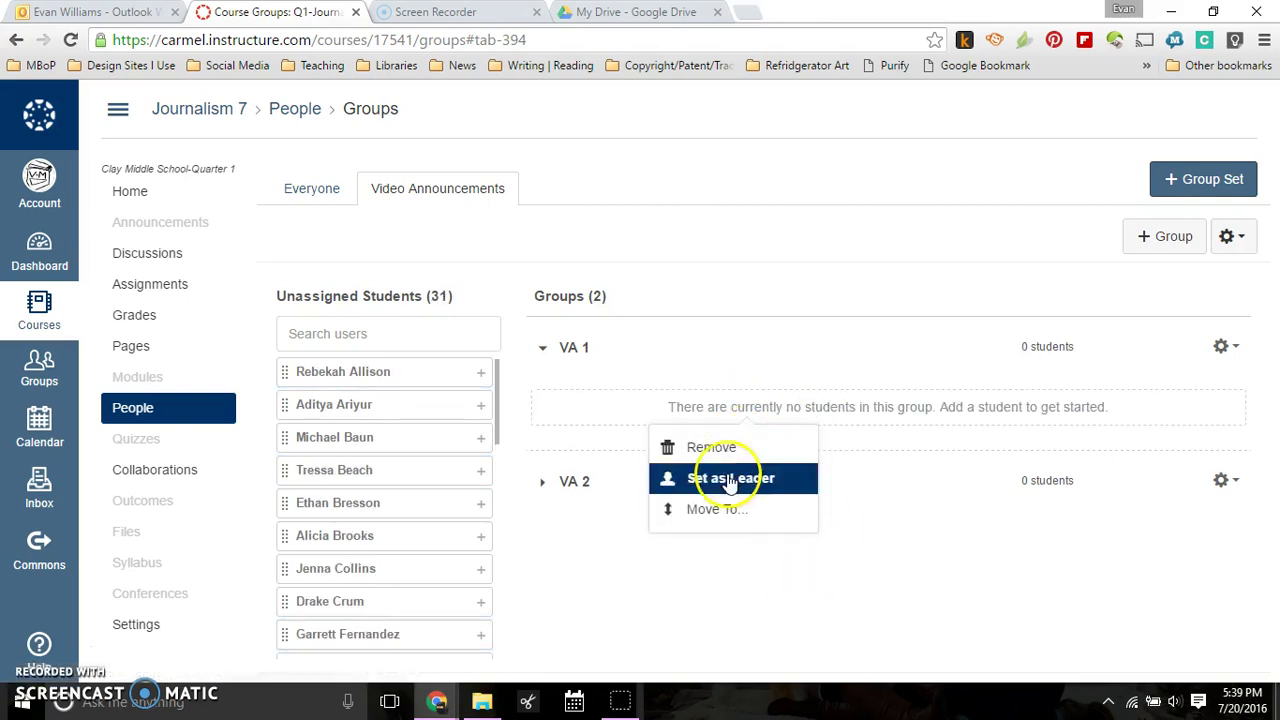
click(688, 446)
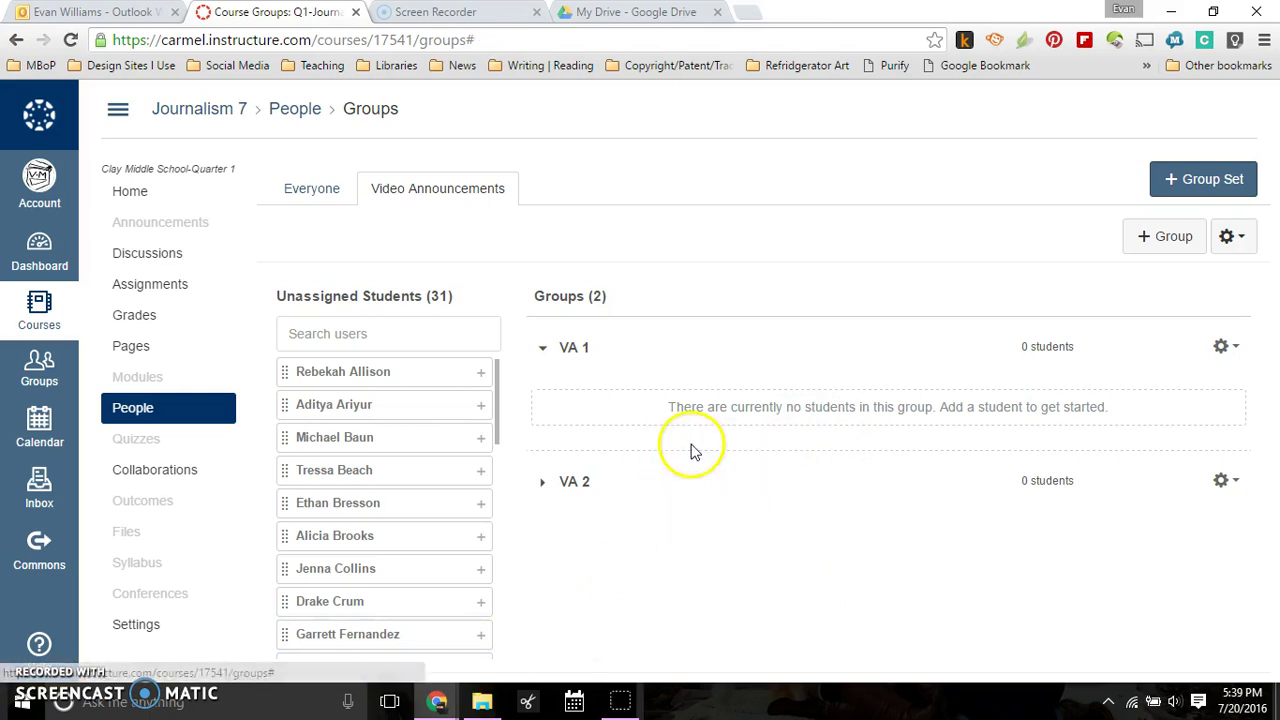
click(545, 352)
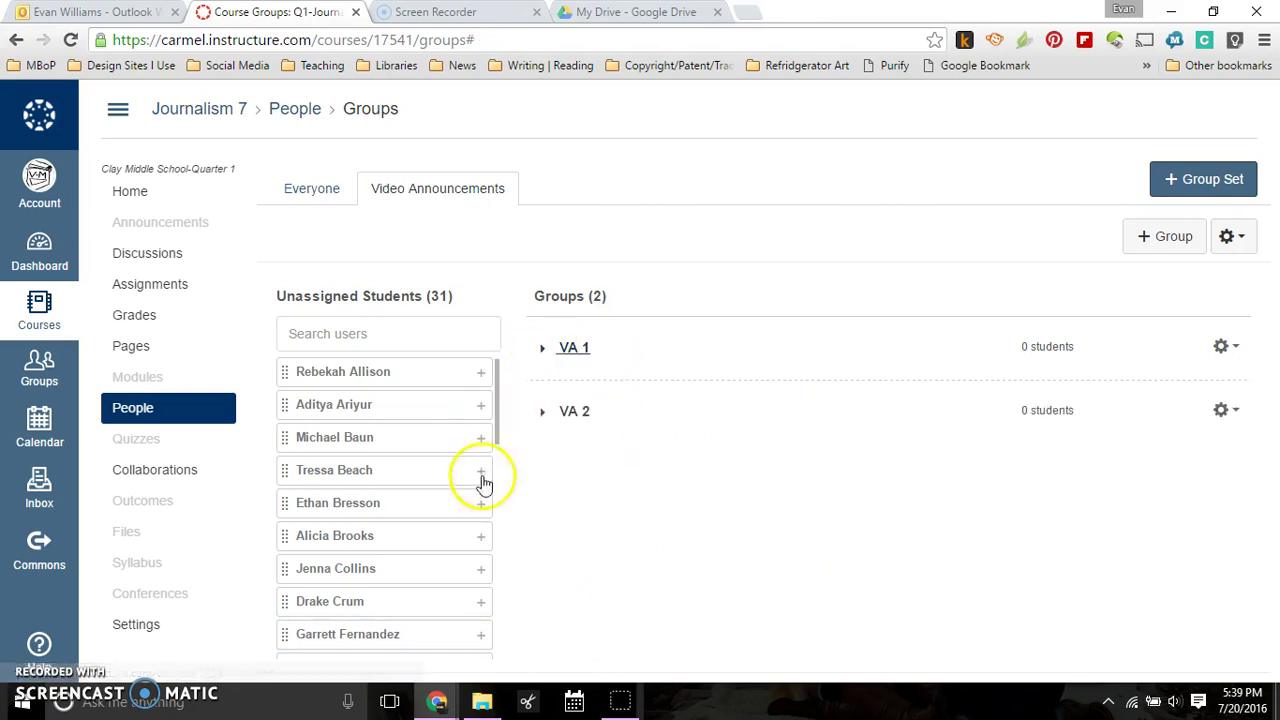
Go to the course's assignments and open the Paper Tweet assignment for editing with all its options.
scroll(371, 471, down, 3)
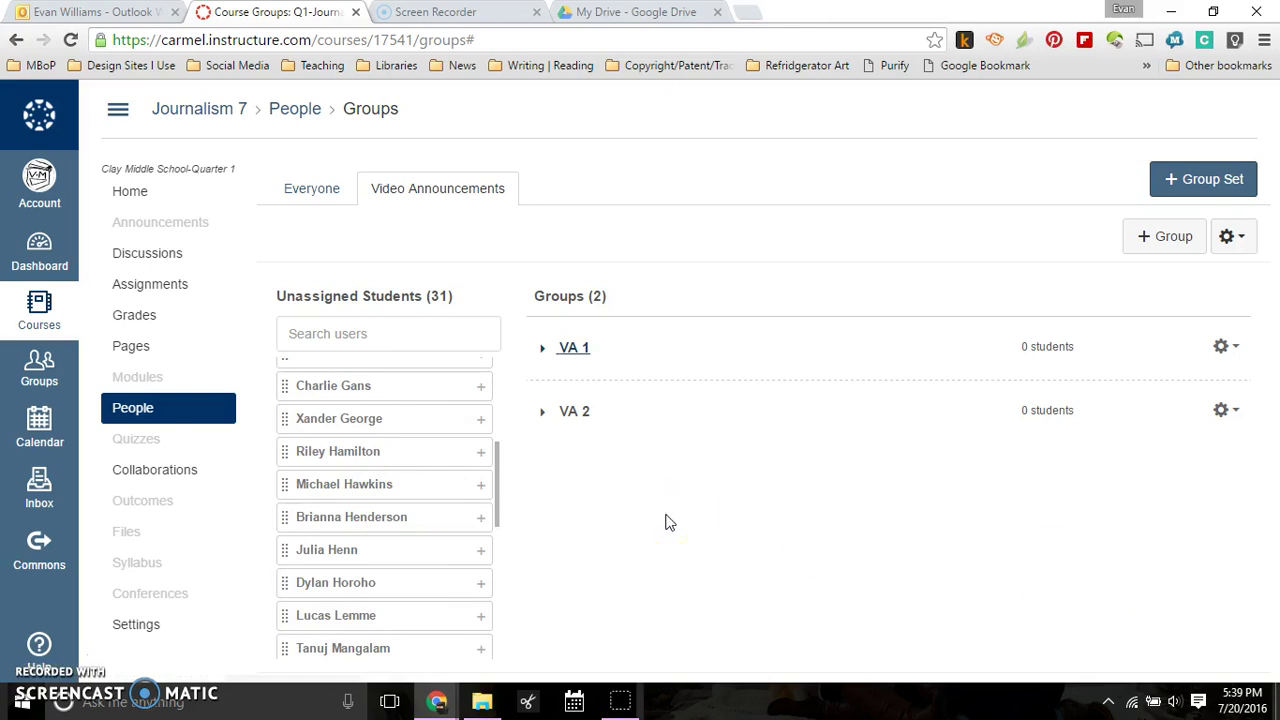
click(150, 284)
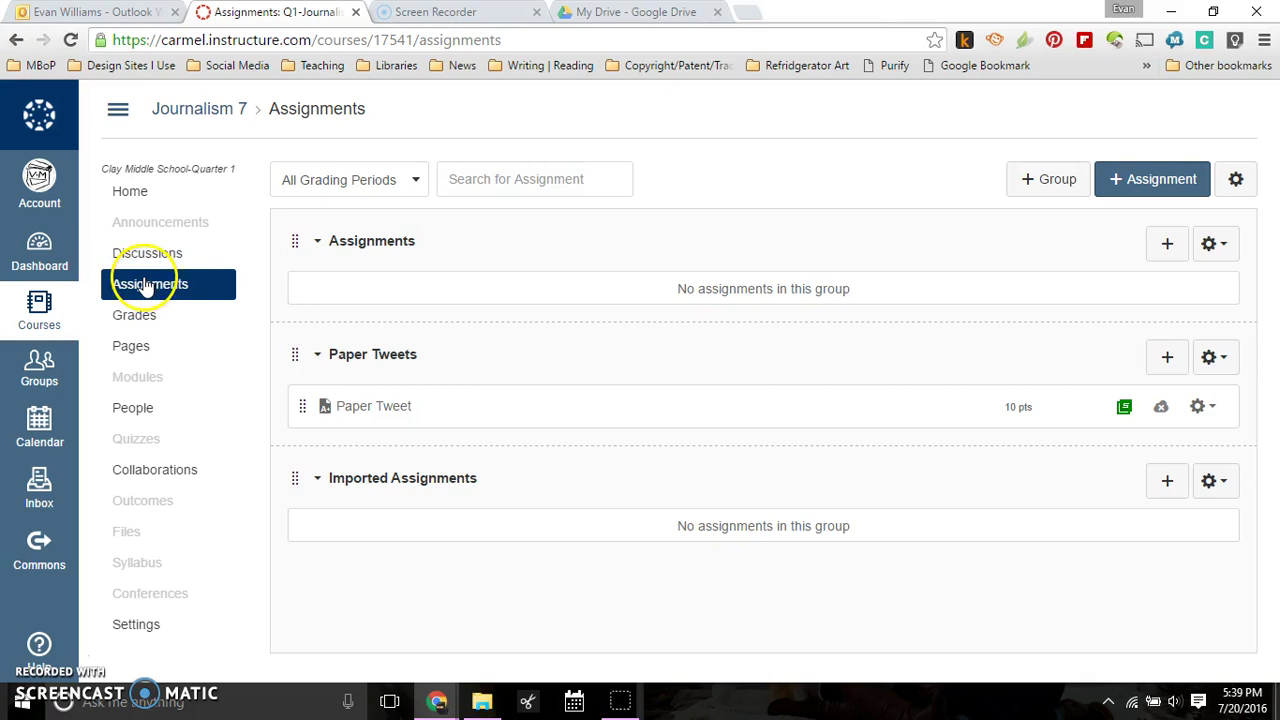
click(1204, 410)
click(1150, 452)
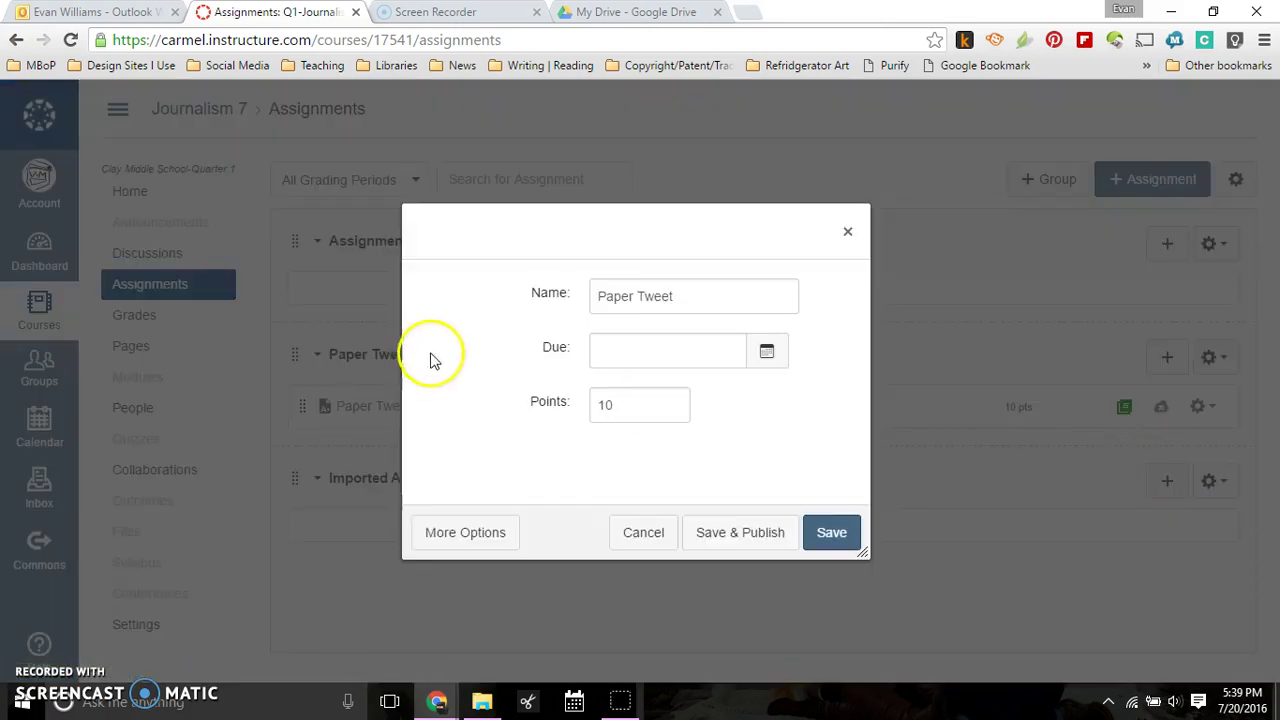
click(450, 530)
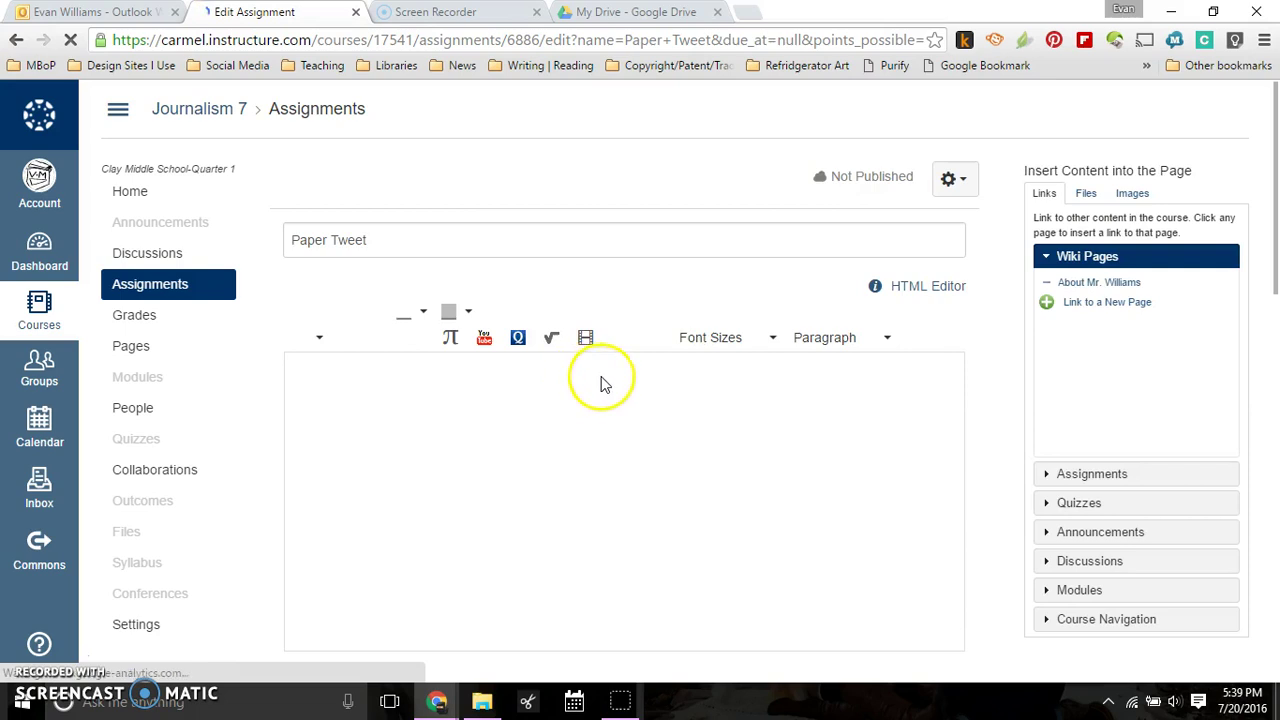
Make Paper Tweet a group assignment that uses the Video Announcements group set.
scroll(400, 314, down, 2)
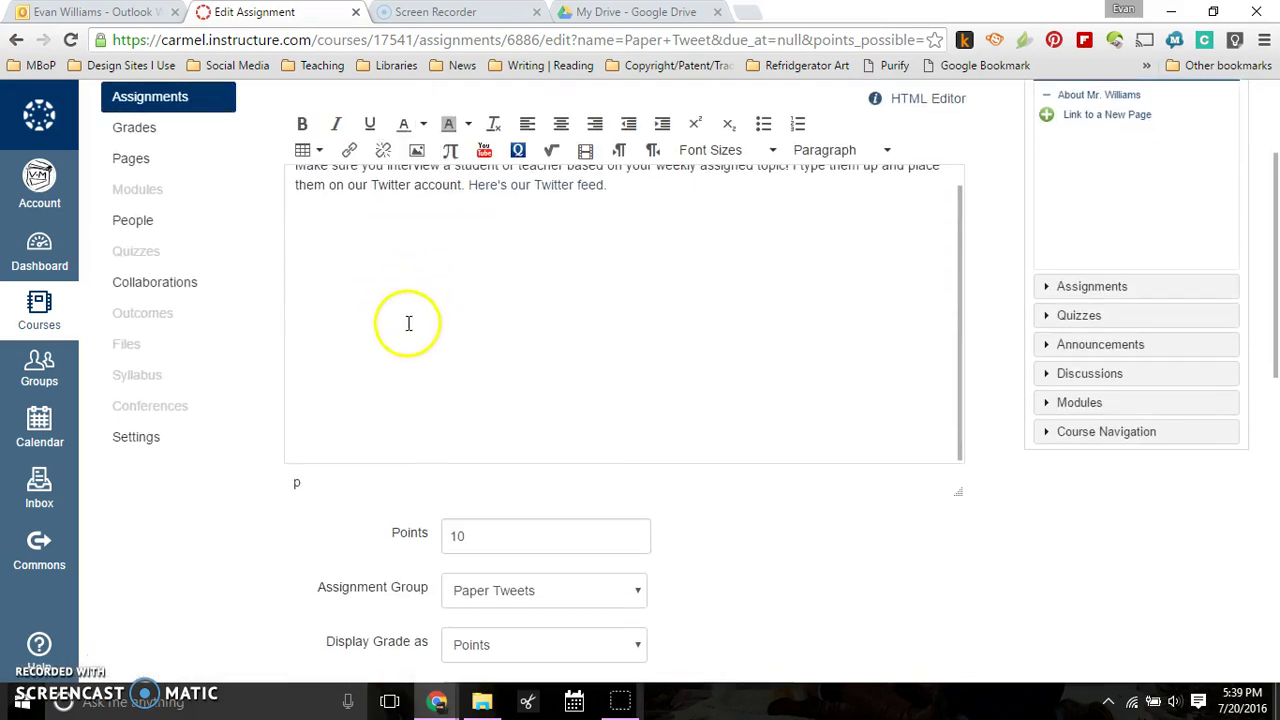
scroll(648, 476, down, 5)
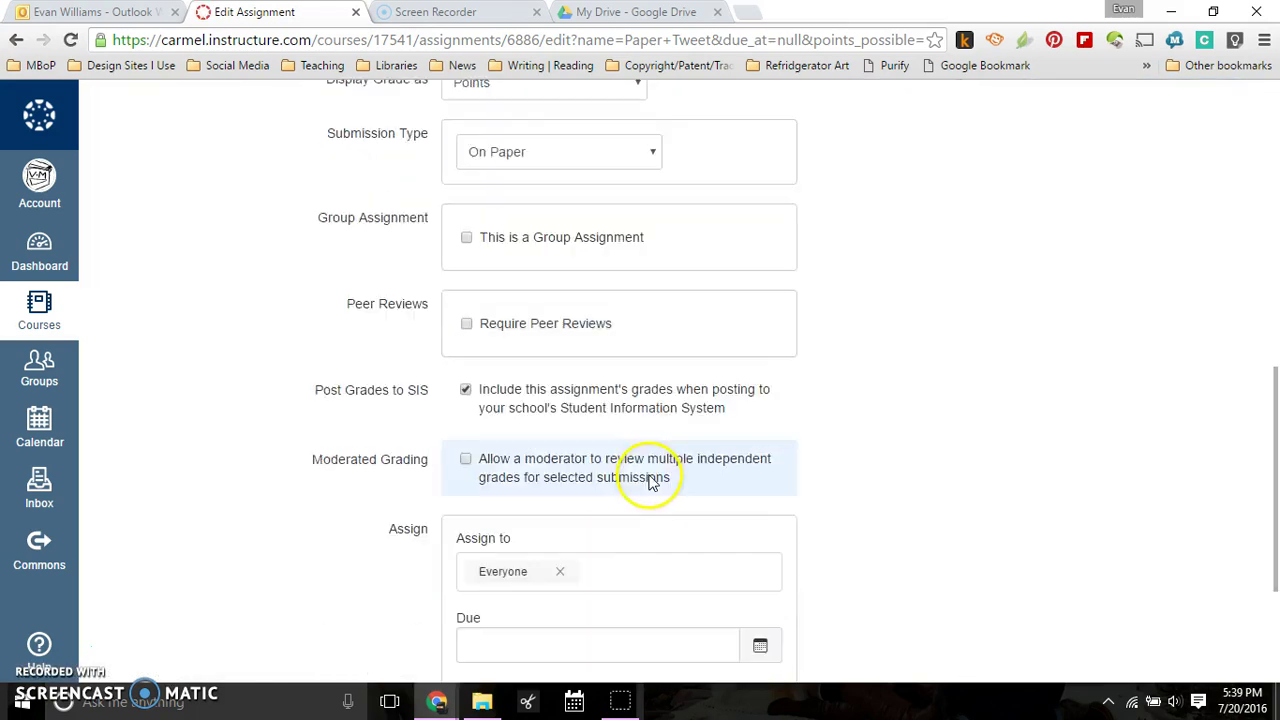
scroll(500, 486, up, 3)
scroll(157, 509, down, 2)
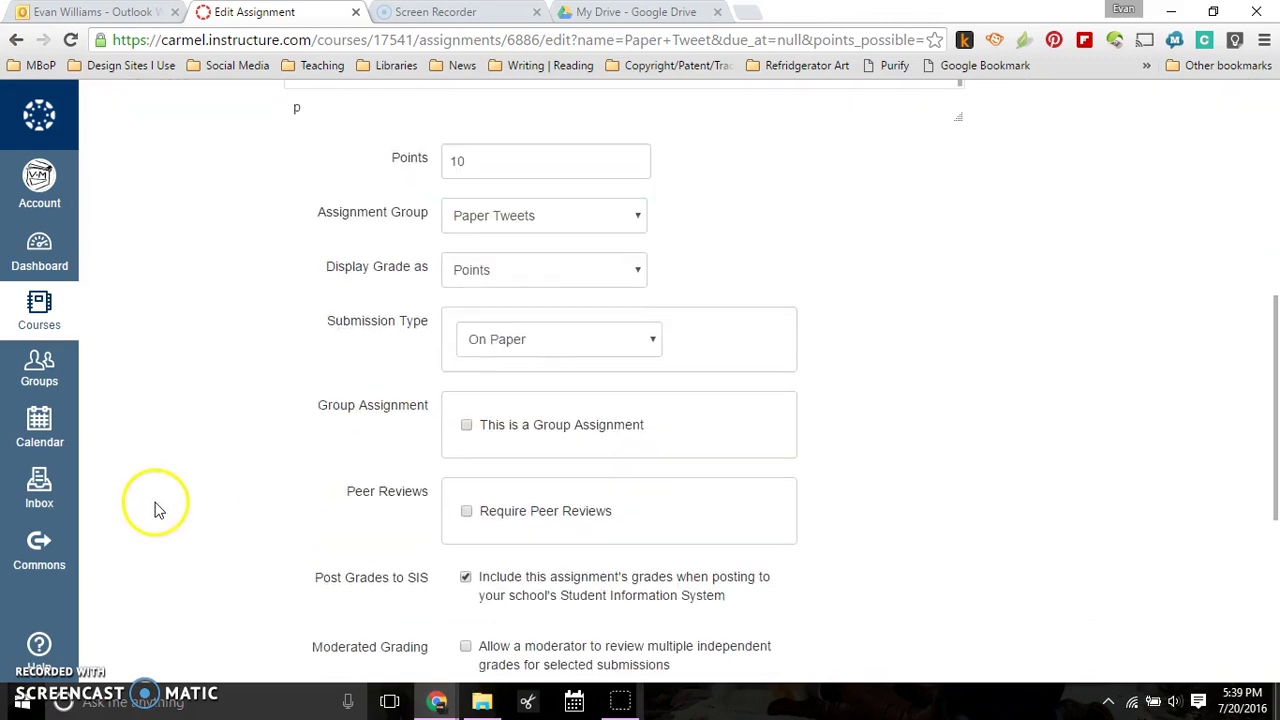
click(467, 428)
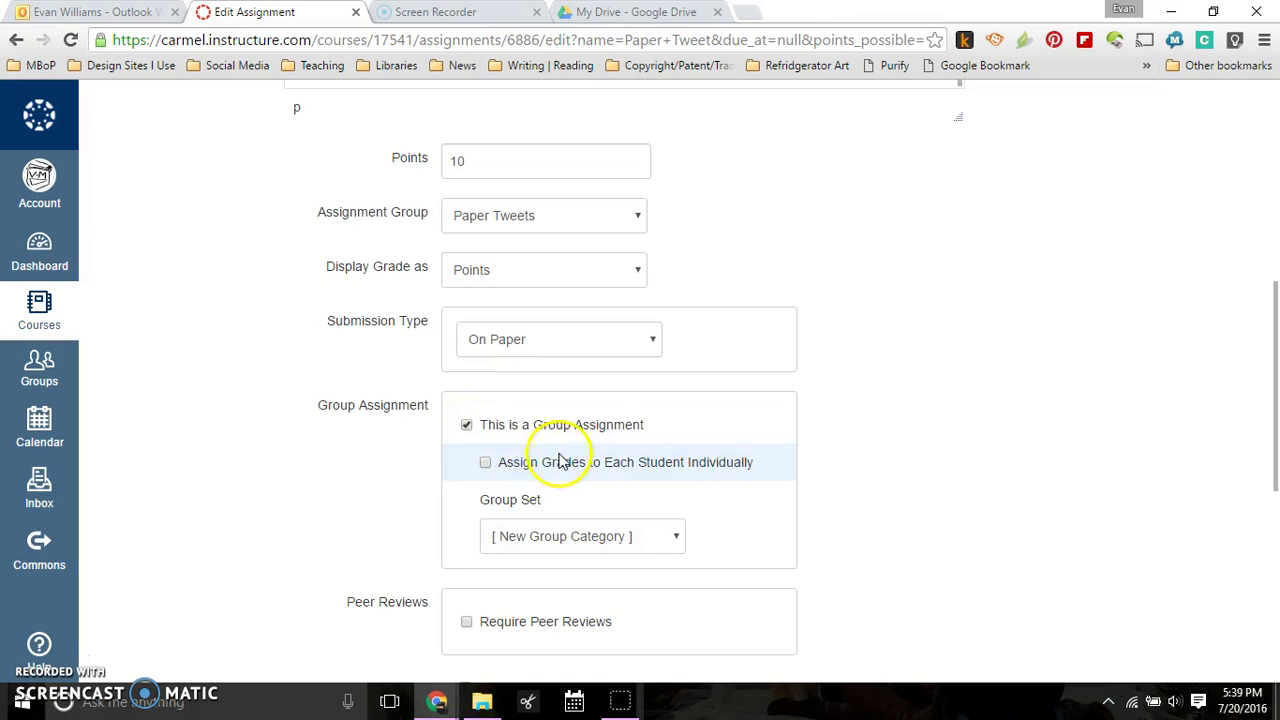
click(678, 540)
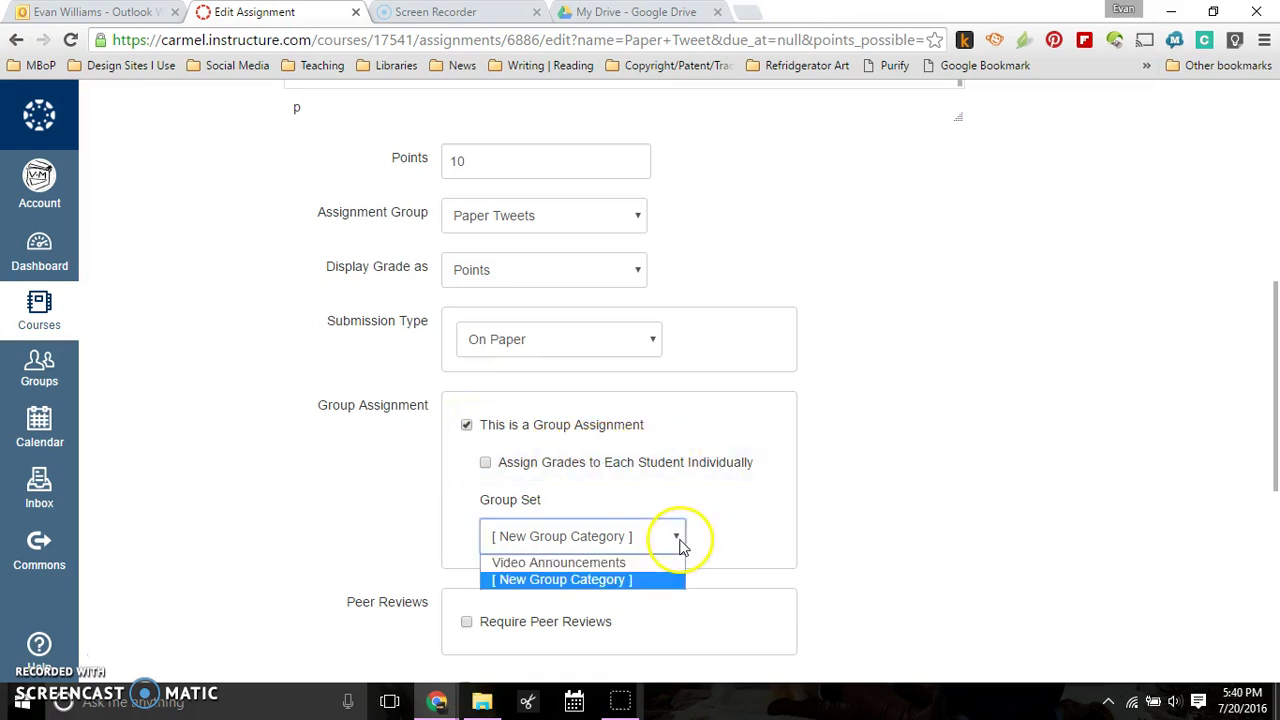
click(652, 563)
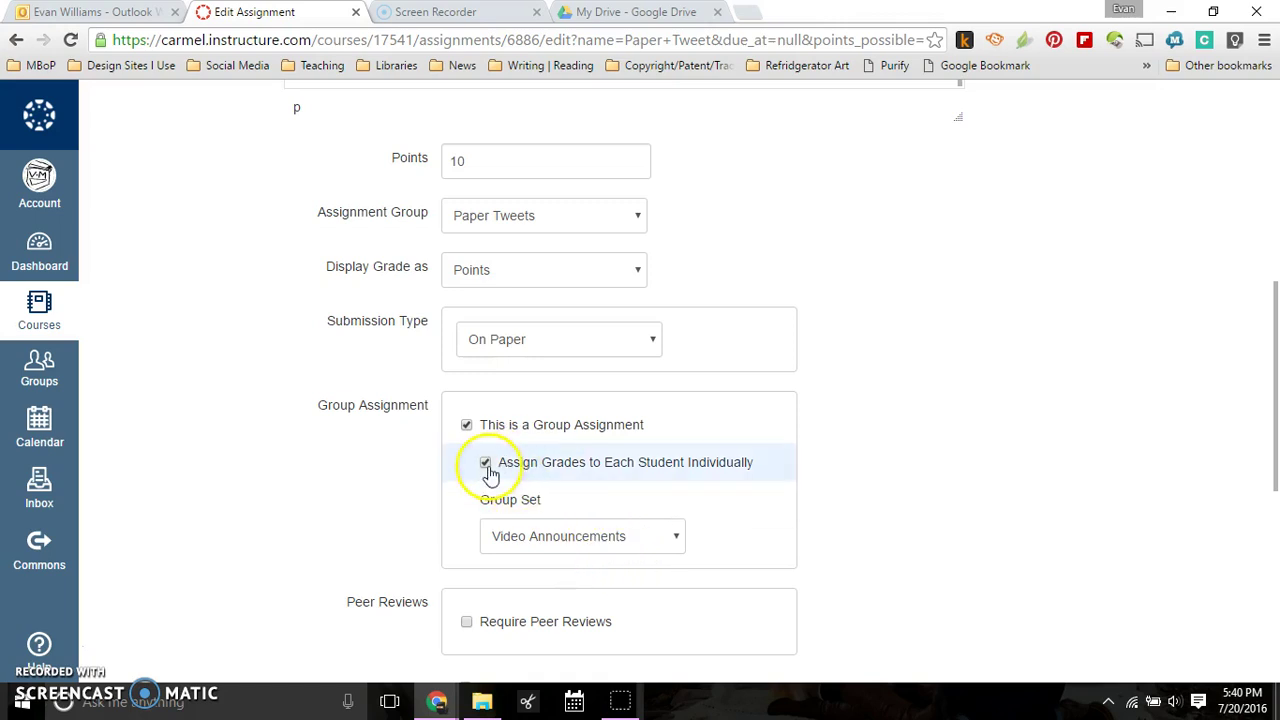
scroll(431, 526, up, 6)
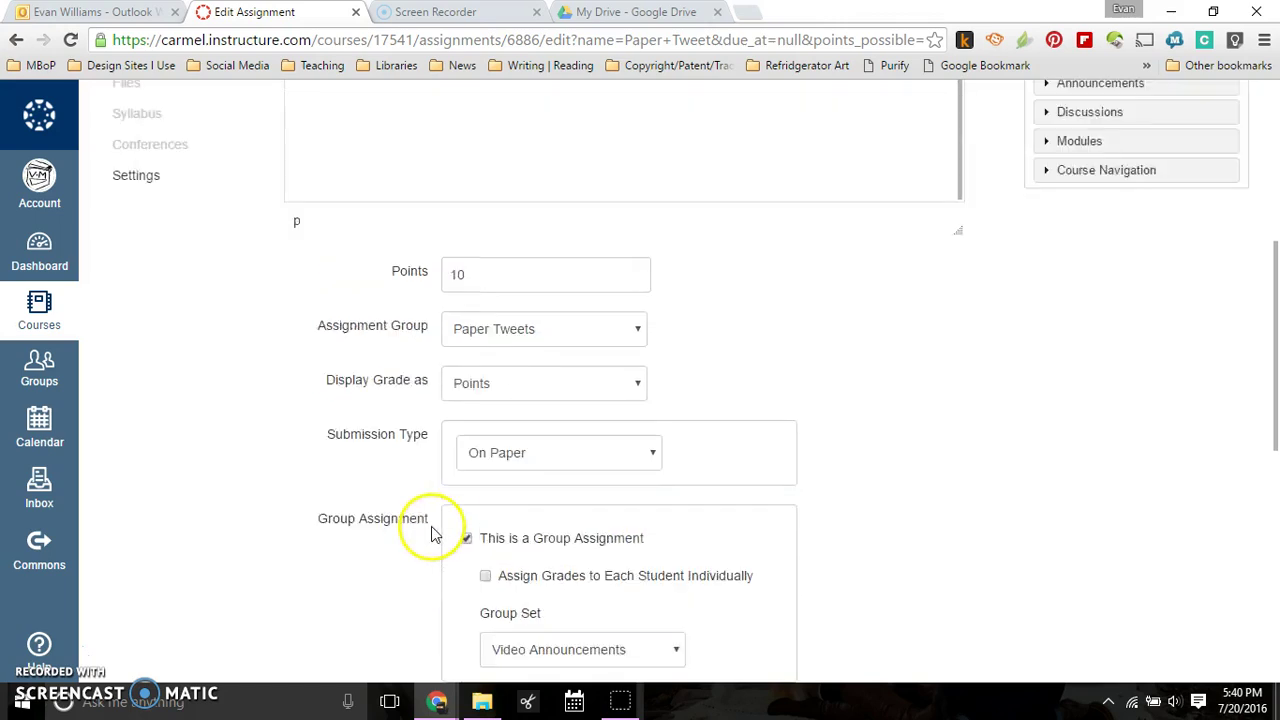
Set the Paper Tweet due date for everyone to August 19, 2016.
scroll(243, 486, down, 10)
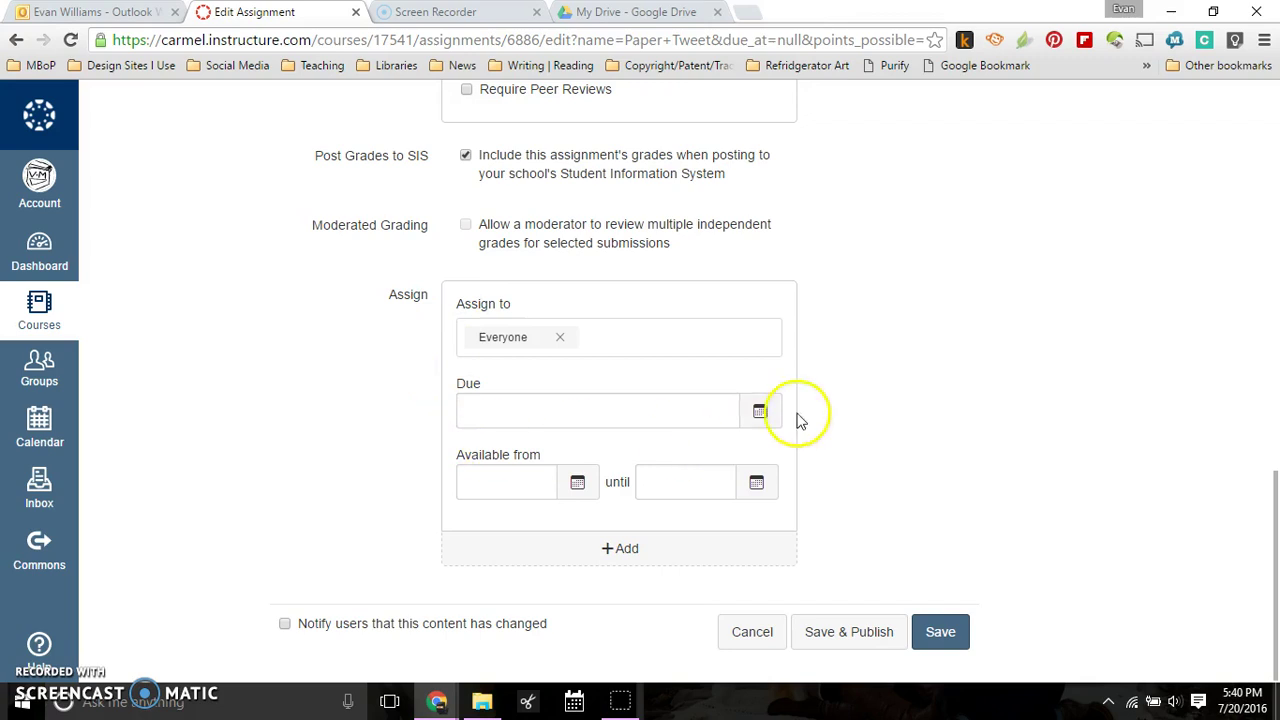
click(766, 412)
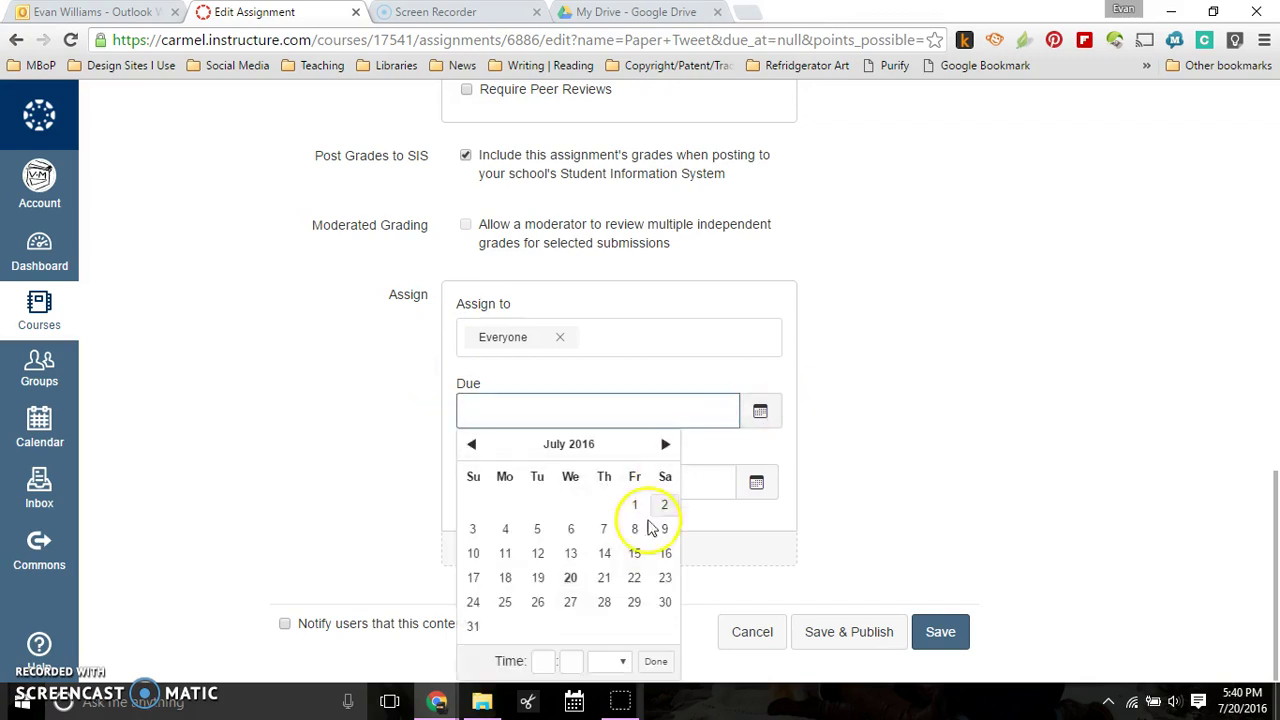
click(665, 446)
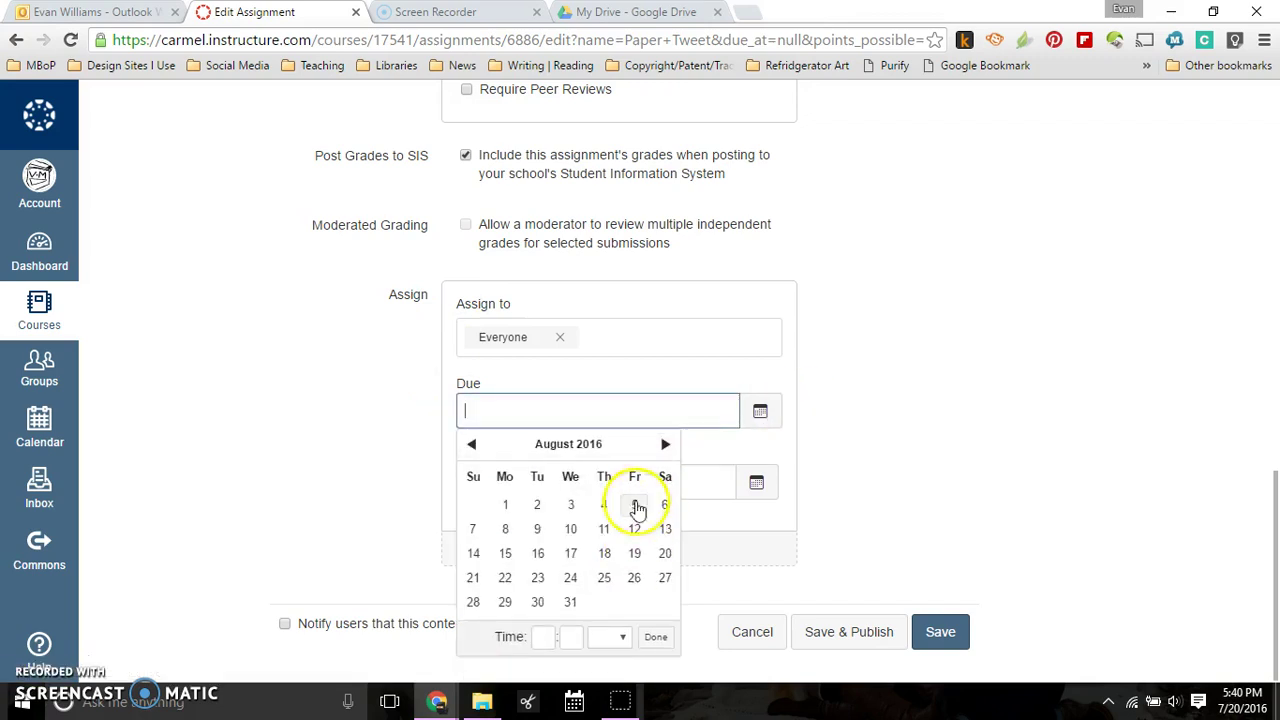
click(634, 556)
click(955, 485)
Turn off the group assignment setting and cancel editing the Paper Tweet assignment.
scroll(955, 485, up, 5)
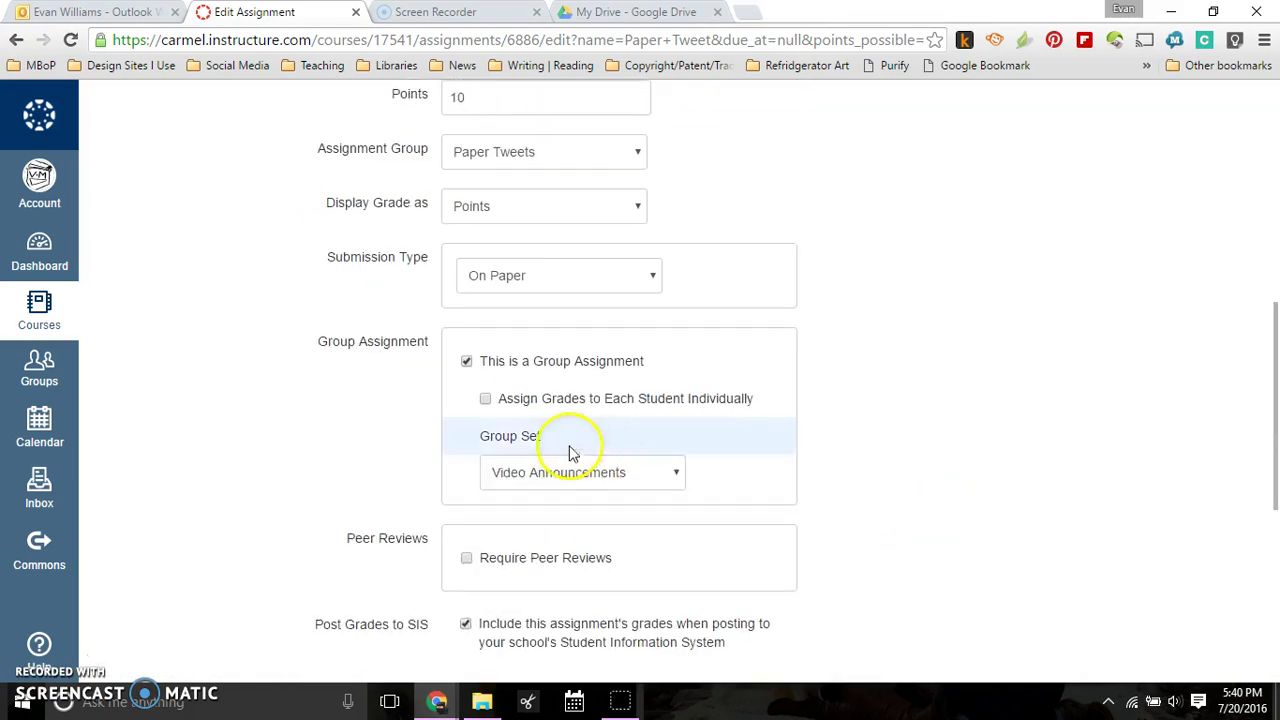
click(467, 362)
scroll(1080, 420, down, 4)
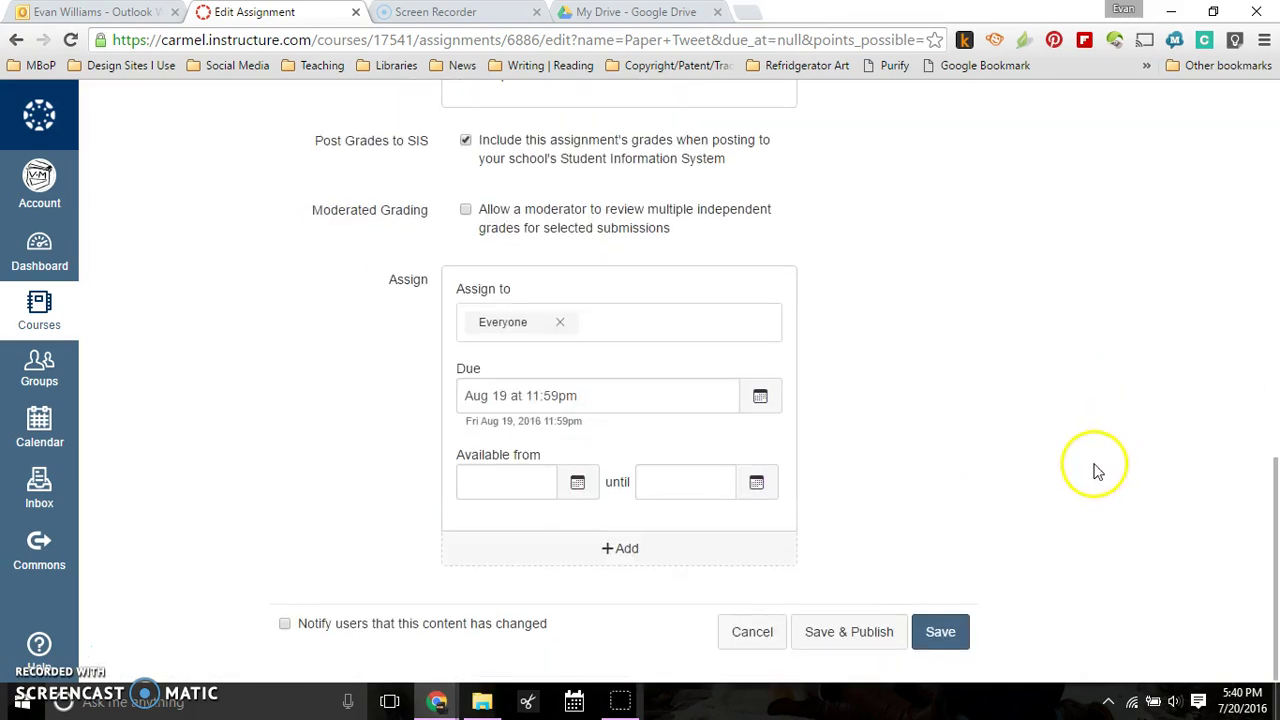
click(940, 630)
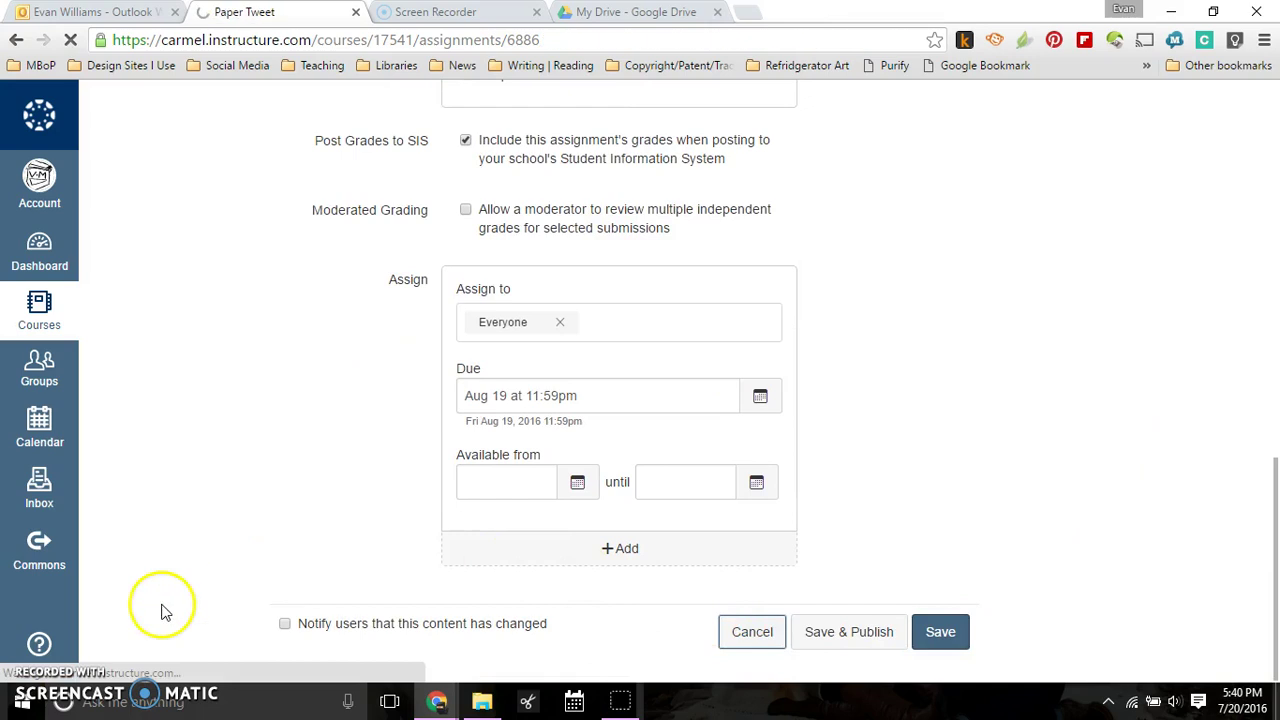